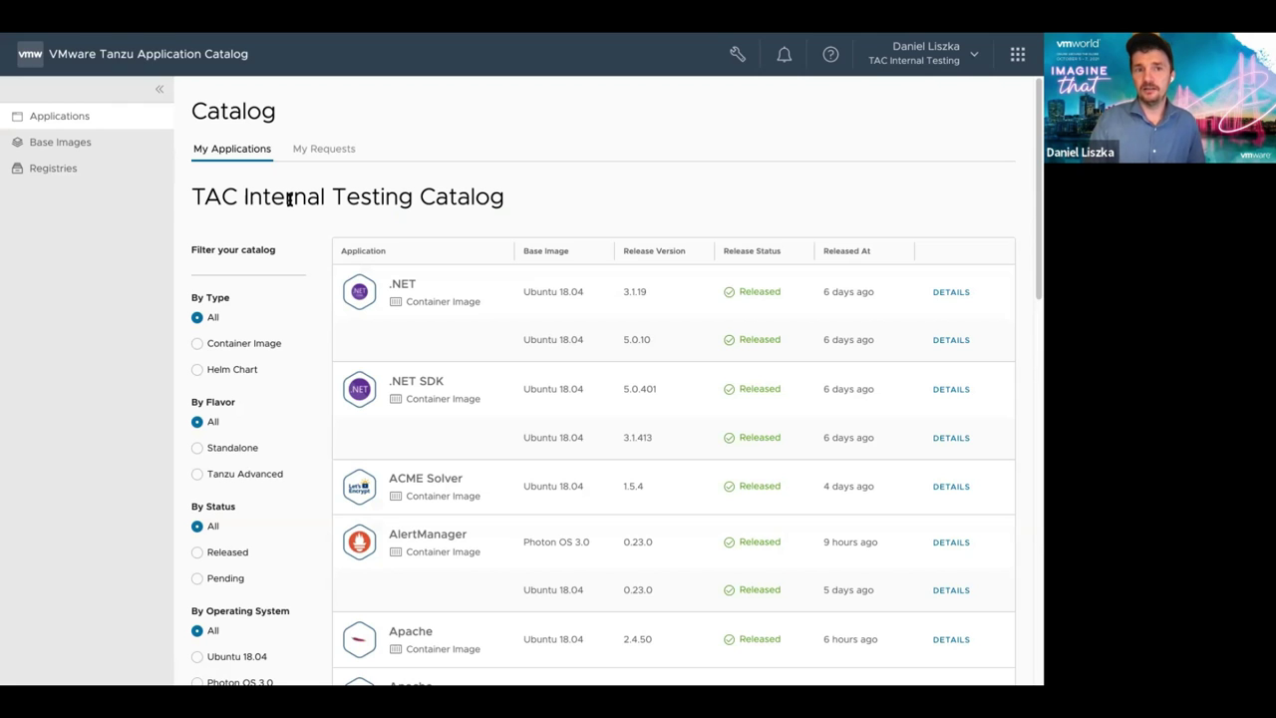
Step: Filter the catalog to the Standalone flavor and look through the team's registries on the Registries page
{"action": "left_click", "coordinate": [197, 450]}
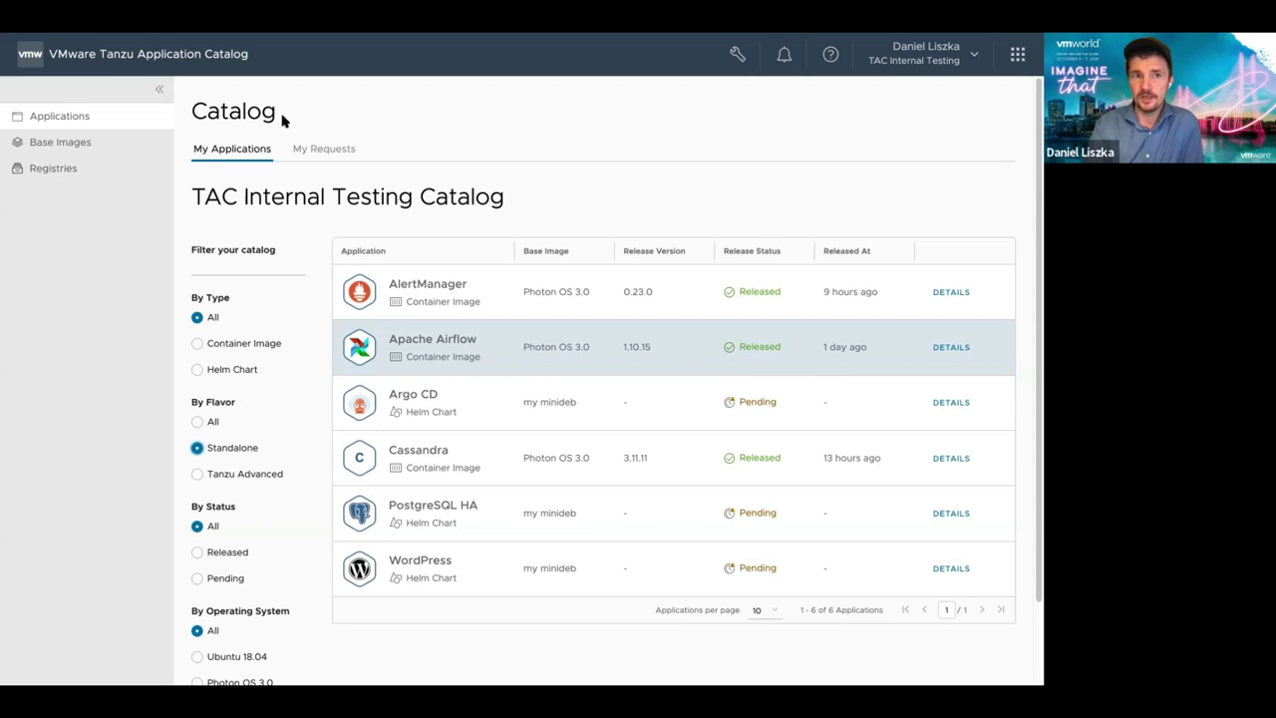
{"action": "left_click", "coordinate": [55, 168]}
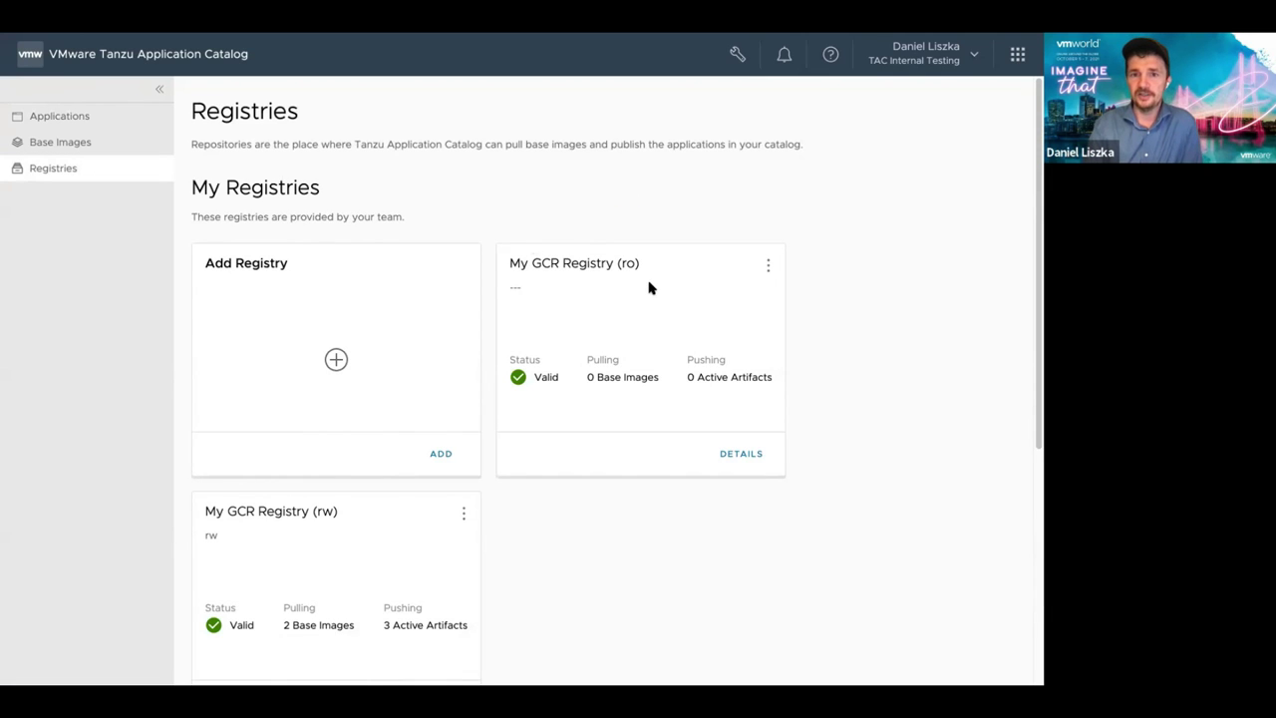
{"action": "scroll", "coordinate": [499, 477], "scroll_direction": "down", "scroll_amount": 3}
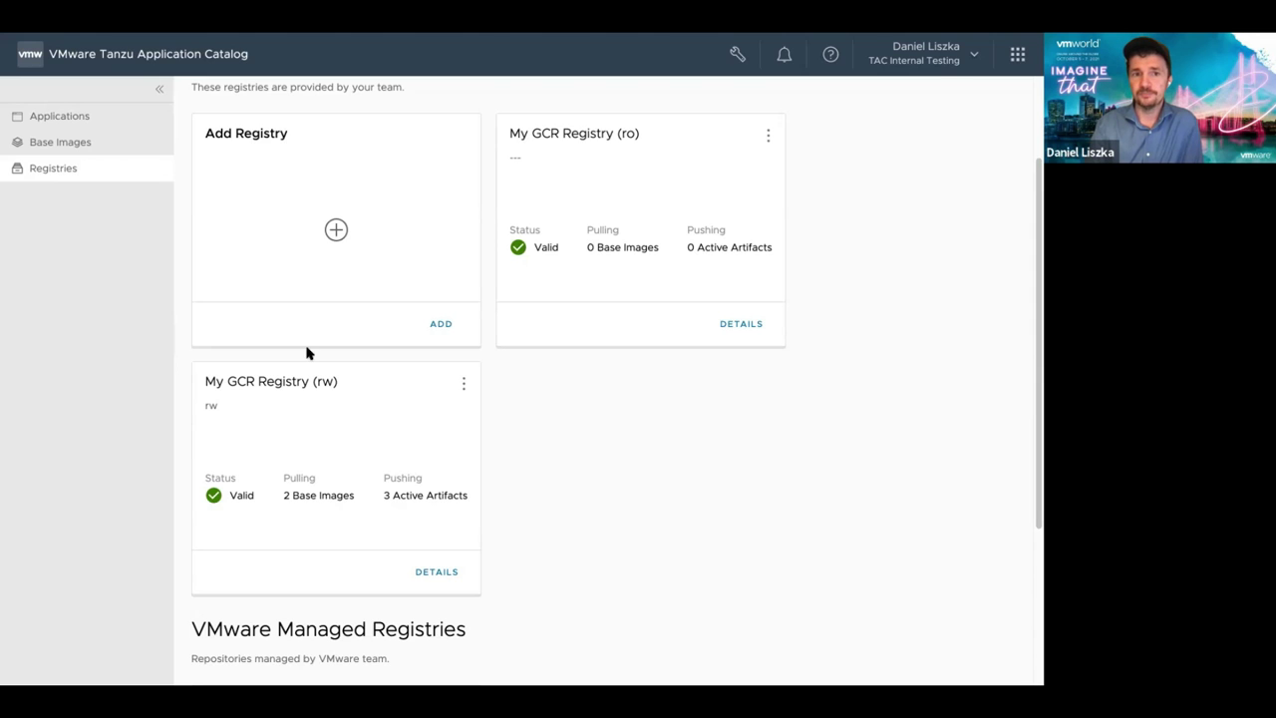
{"action": "scroll", "coordinate": [307, 353], "scroll_direction": "up", "scroll_amount": 2}
Step: View the provider options offered for adding a registry, and leave the form without adding one
{"action": "left_click", "coordinate": [336, 361]}
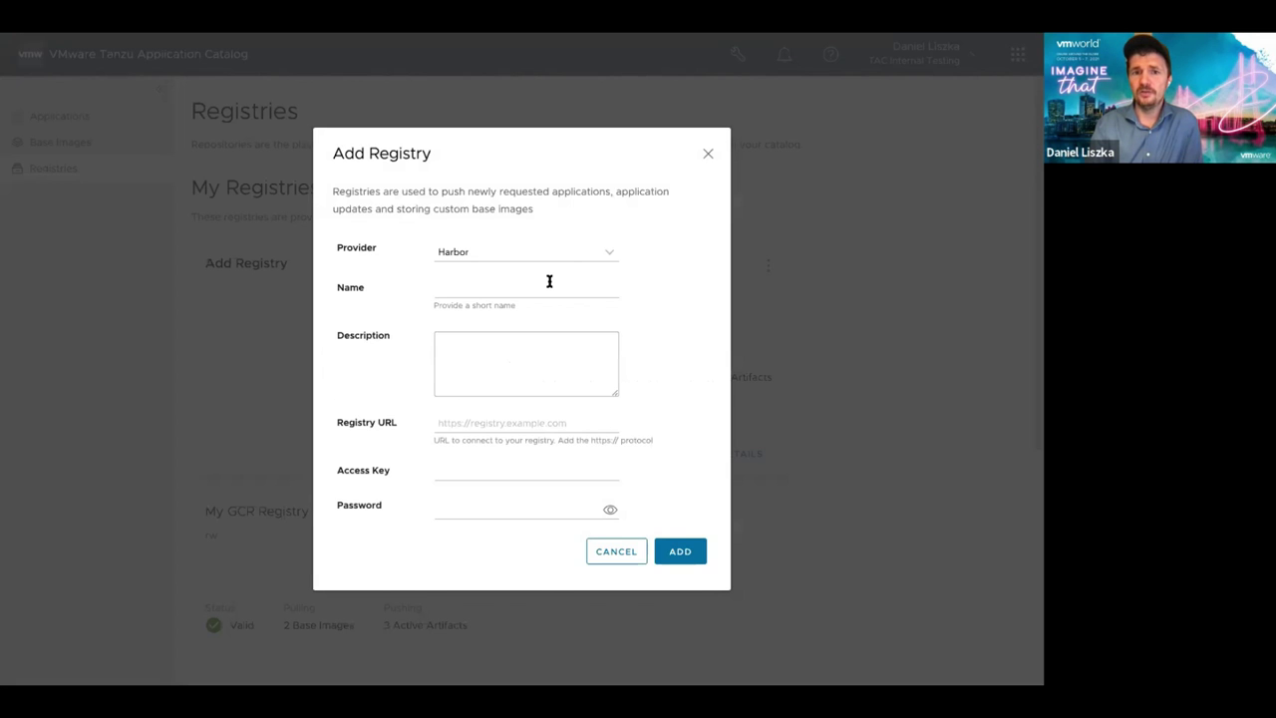
{"action": "left_click", "coordinate": [595, 256]}
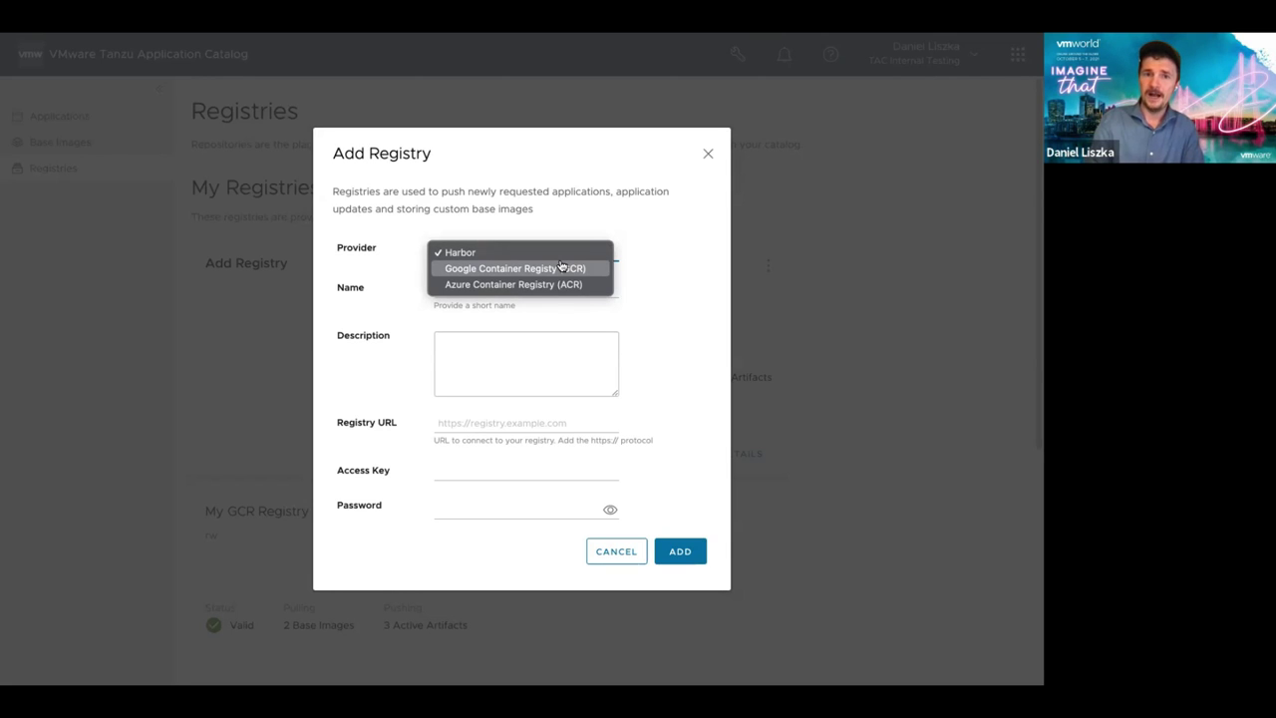
{"action": "left_click", "coordinate": [641, 365]}
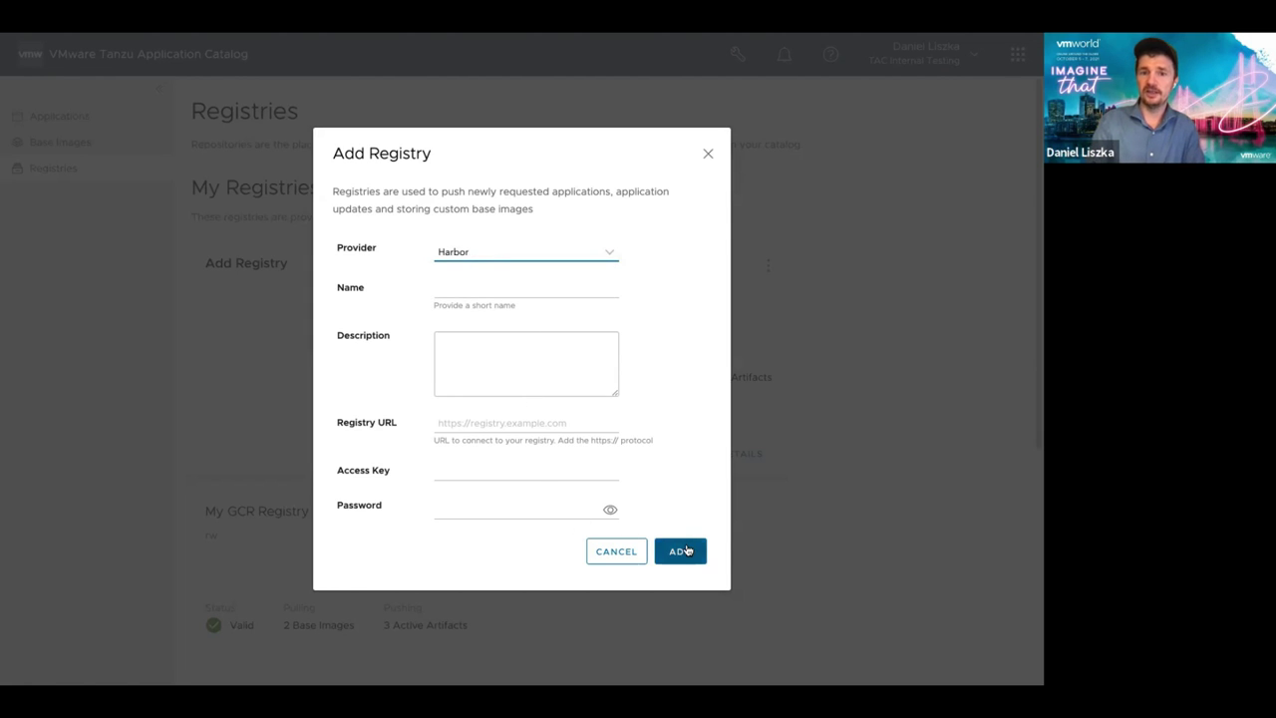
{"action": "left_click", "coordinate": [604, 546]}
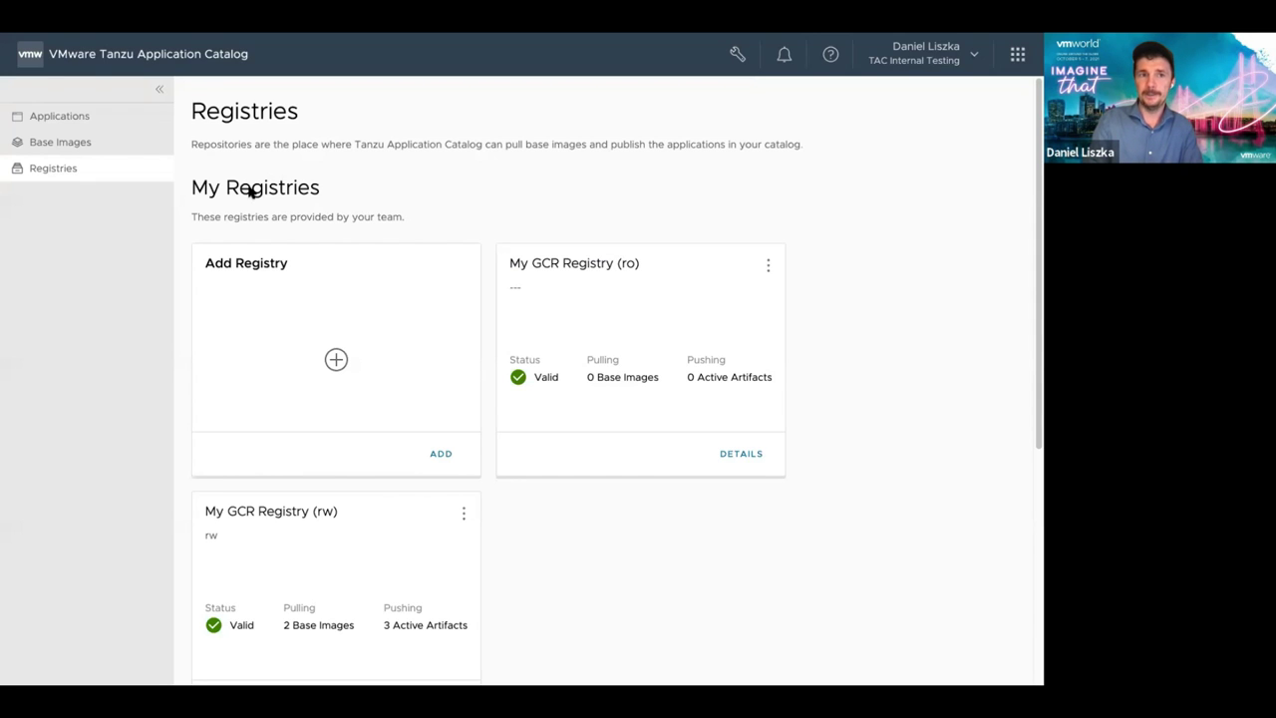
Step: Look through the custom base images and the VMware-provided ones on the Base Images page
{"action": "left_click", "coordinate": [67, 146]}
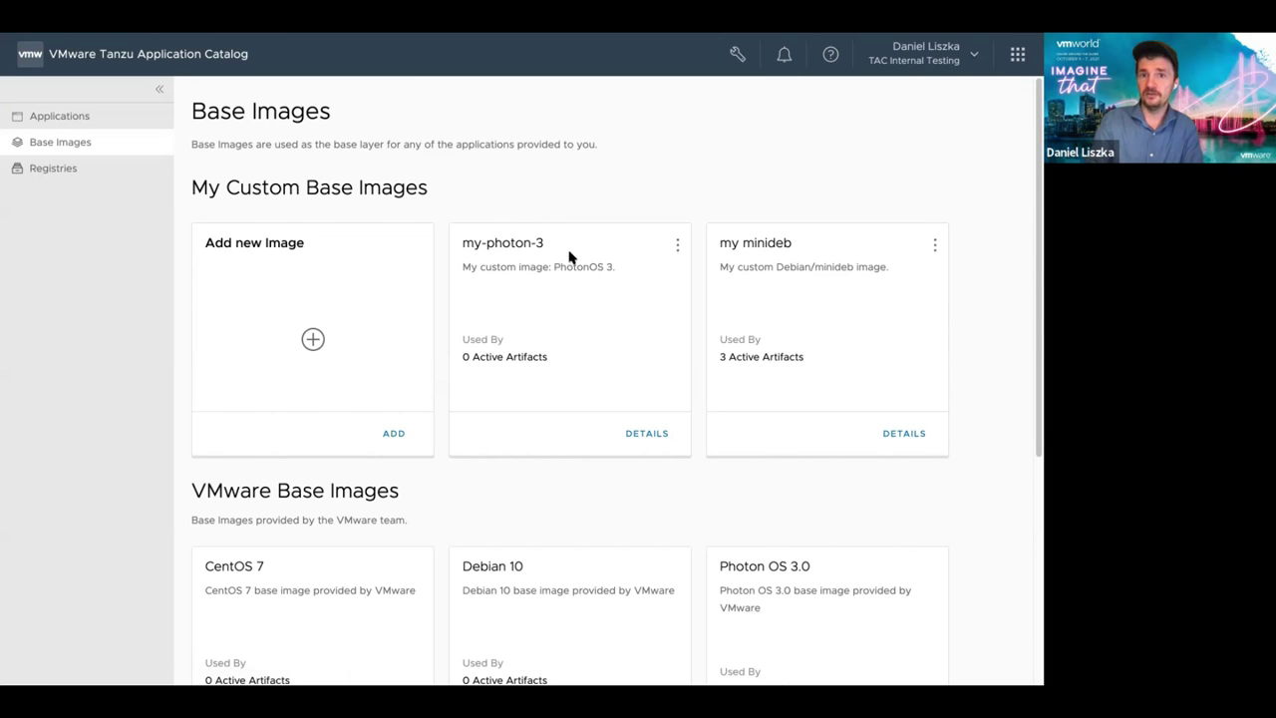
{"action": "scroll", "coordinate": [667, 520], "scroll_direction": "down", "scroll_amount": 5}
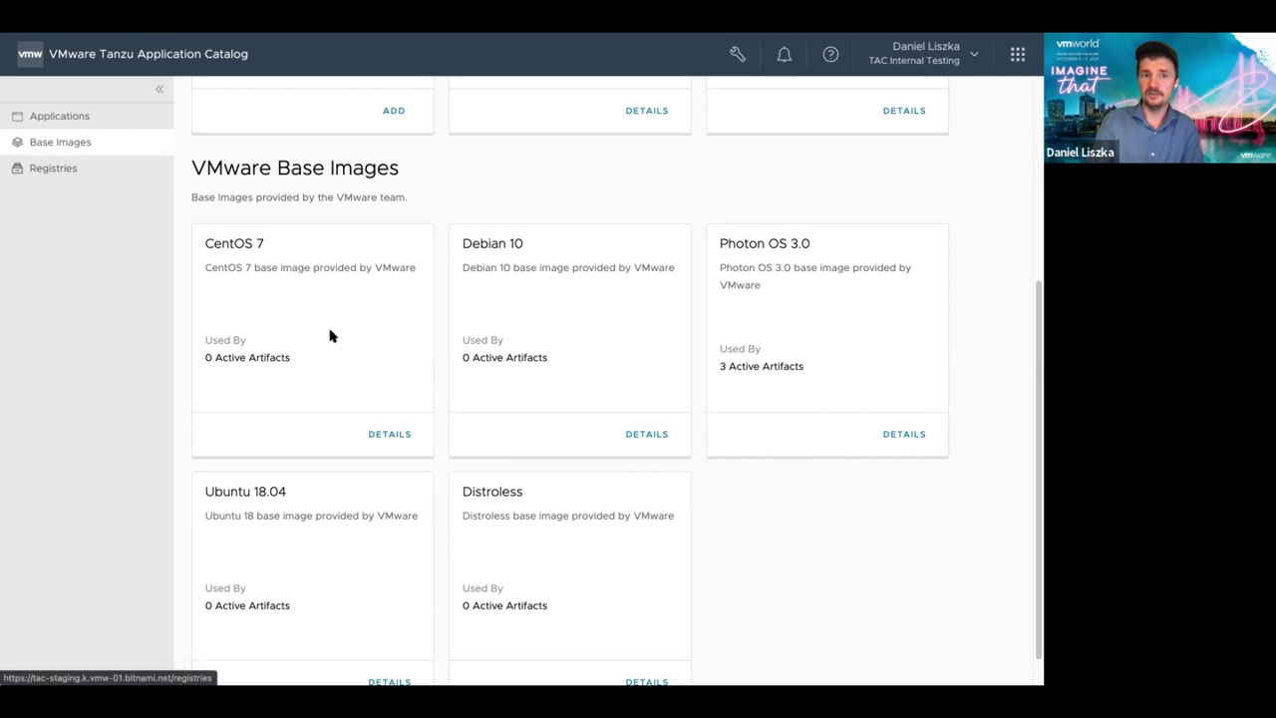
{"action": "scroll", "coordinate": [331, 335], "scroll_direction": "up", "scroll_amount": 4}
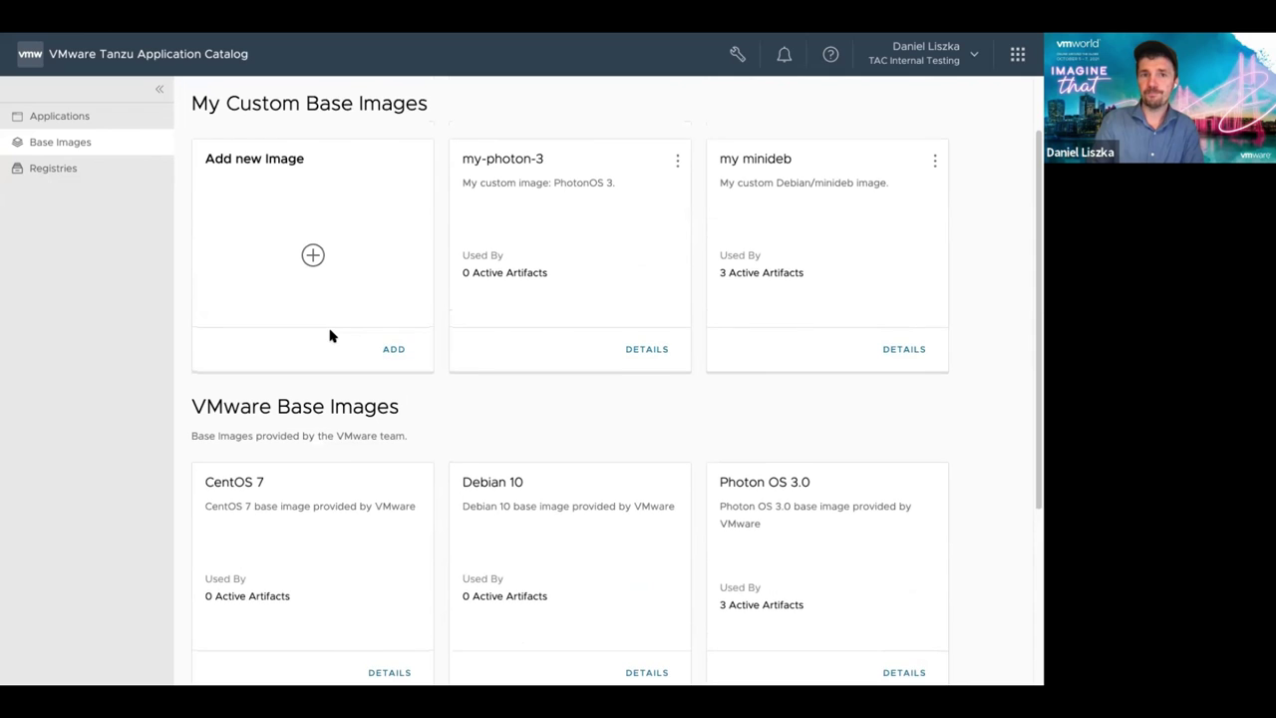
Step: Fill the custom base image form with My GCR Registry (rw) and Photon OS 3.0, and cancel without adding it
{"action": "left_click", "coordinate": [312, 256]}
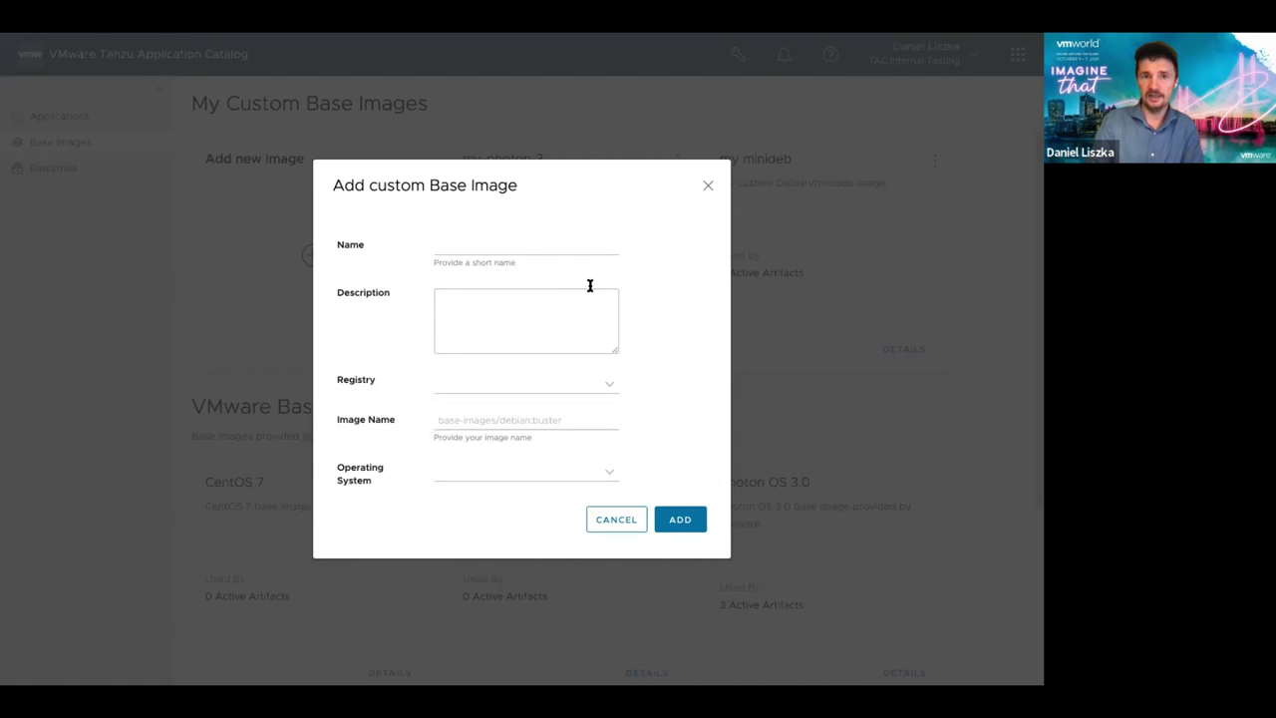
{"action": "left_click", "coordinate": [601, 389]}
{"action": "left_click", "coordinate": [558, 419]}
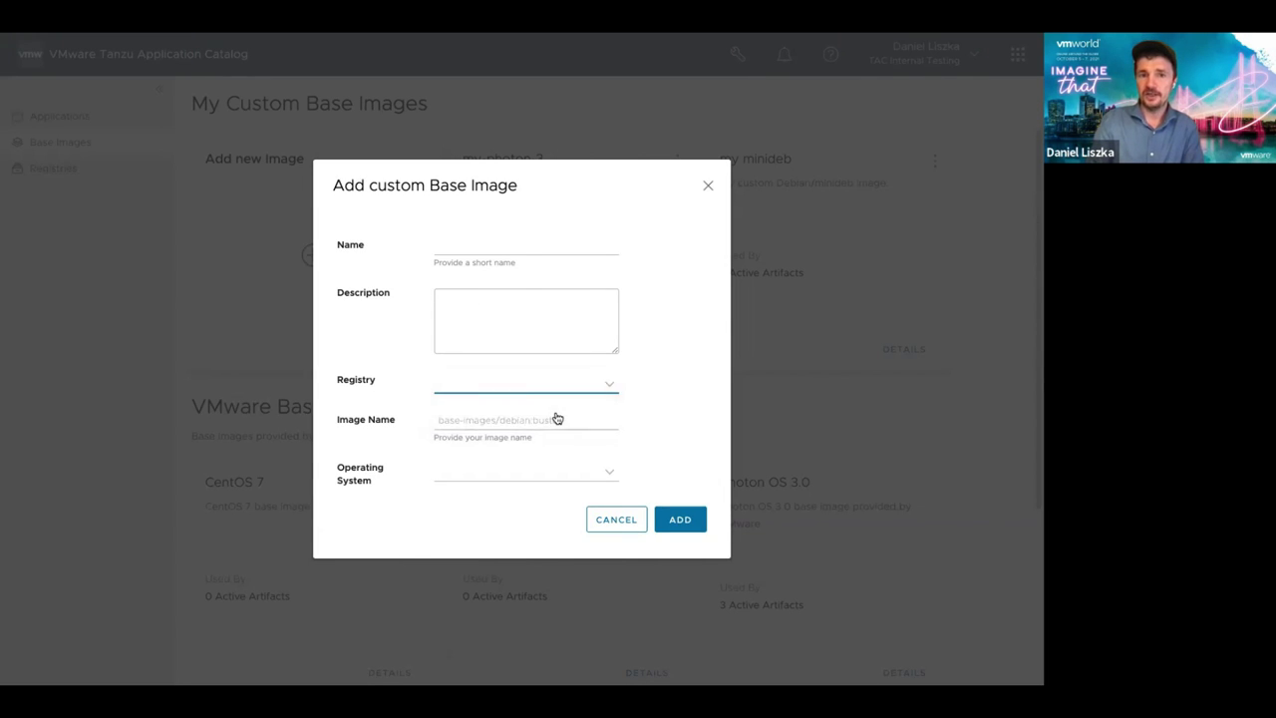
{"action": "triple_click", "coordinate": [472, 412]}
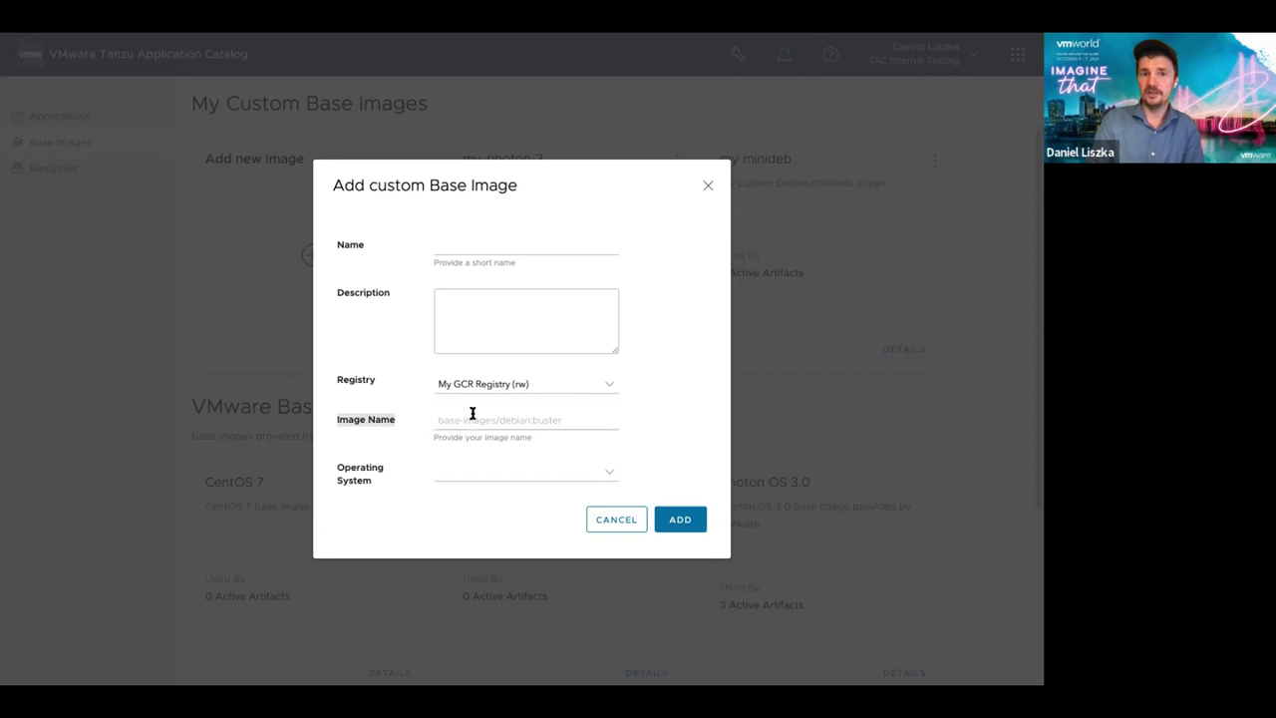
{"action": "left_click", "coordinate": [473, 413]}
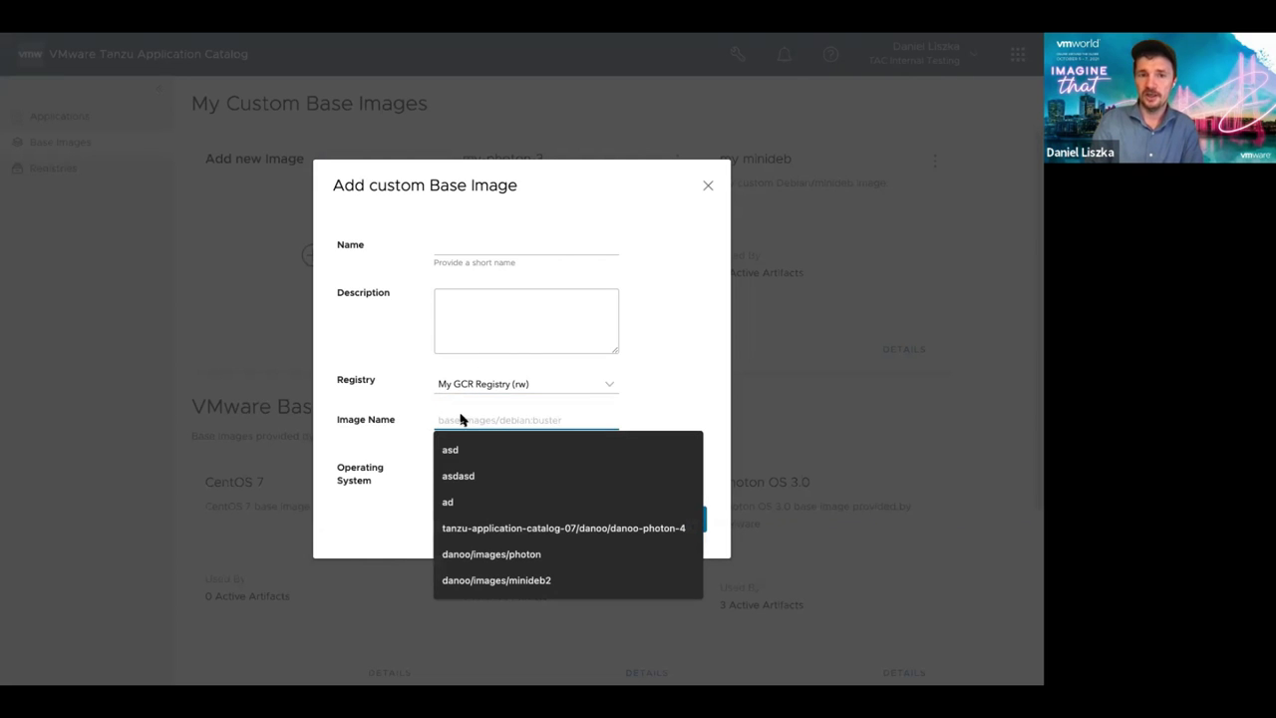
{"action": "key", "text": "Tab"}
{"action": "left_click", "coordinate": [603, 478]}
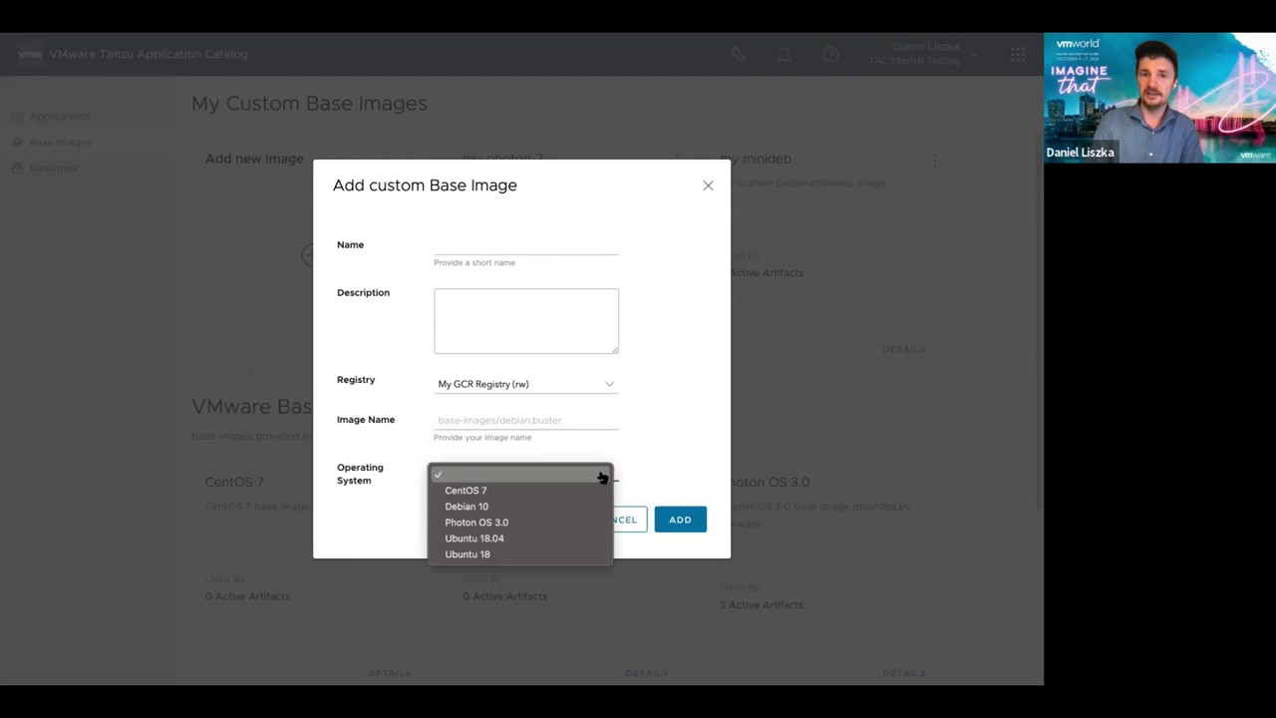
{"action": "left_click", "coordinate": [539, 525]}
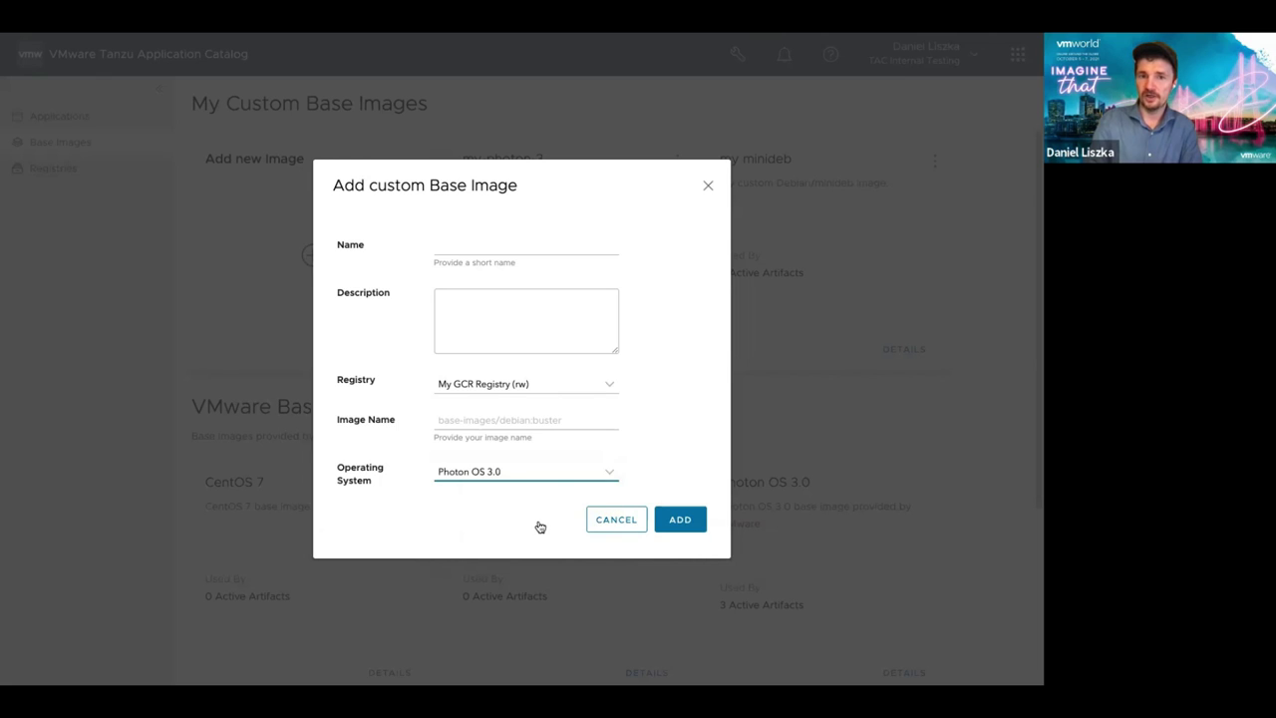
{"action": "left_click", "coordinate": [586, 471]}
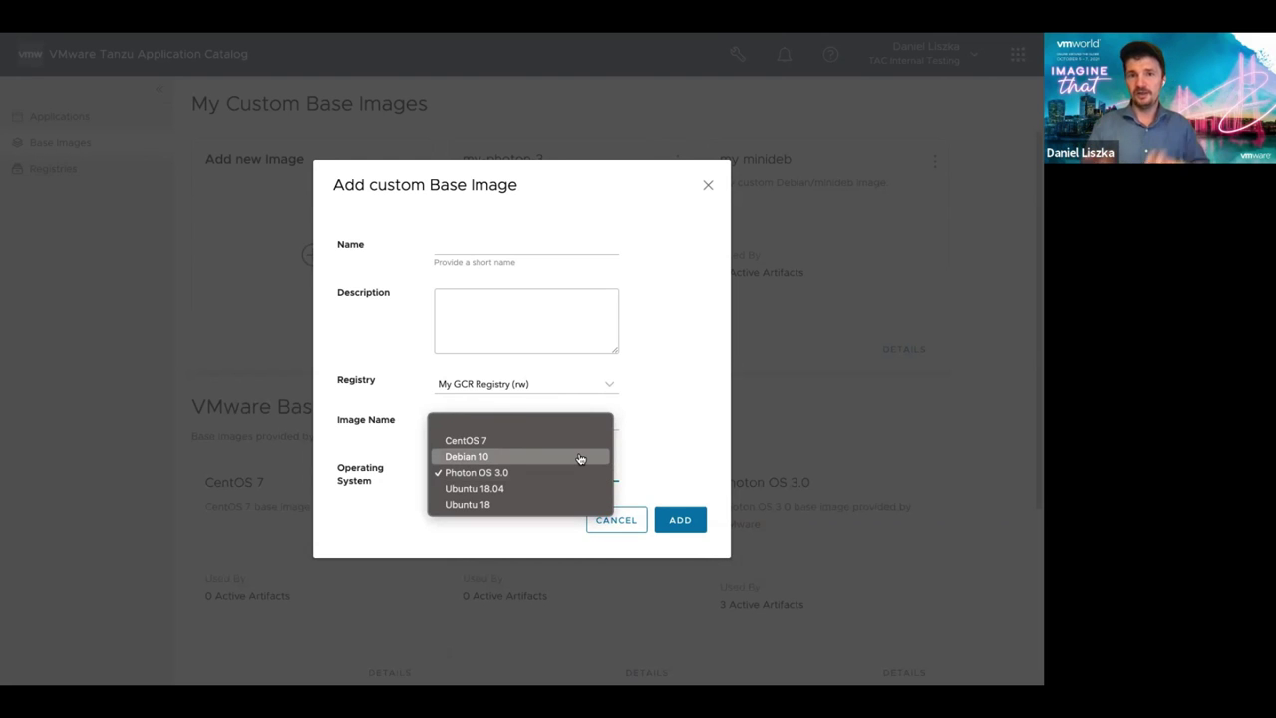
{"action": "left_click", "coordinate": [718, 422]}
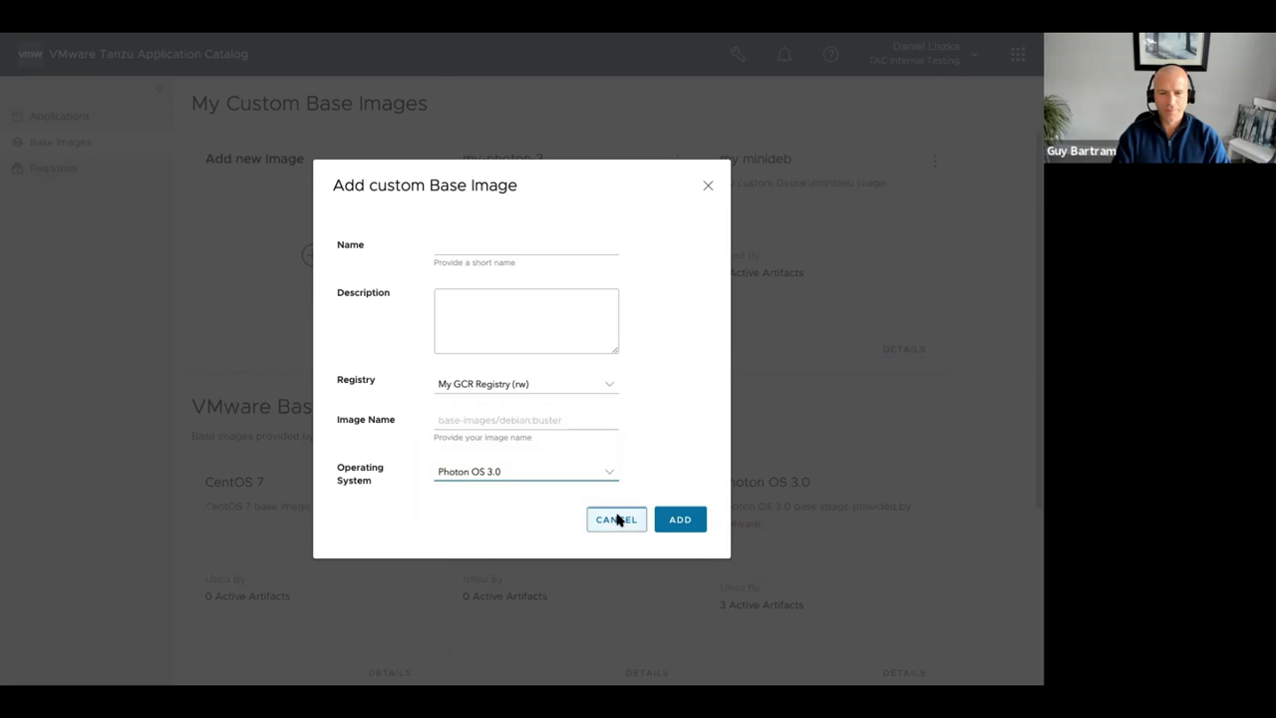
{"action": "left_click", "coordinate": [617, 518]}
Step: Start a new application request from the catalog's requests, using the custom base image my-photon-3
{"action": "left_click", "coordinate": [60, 116]}
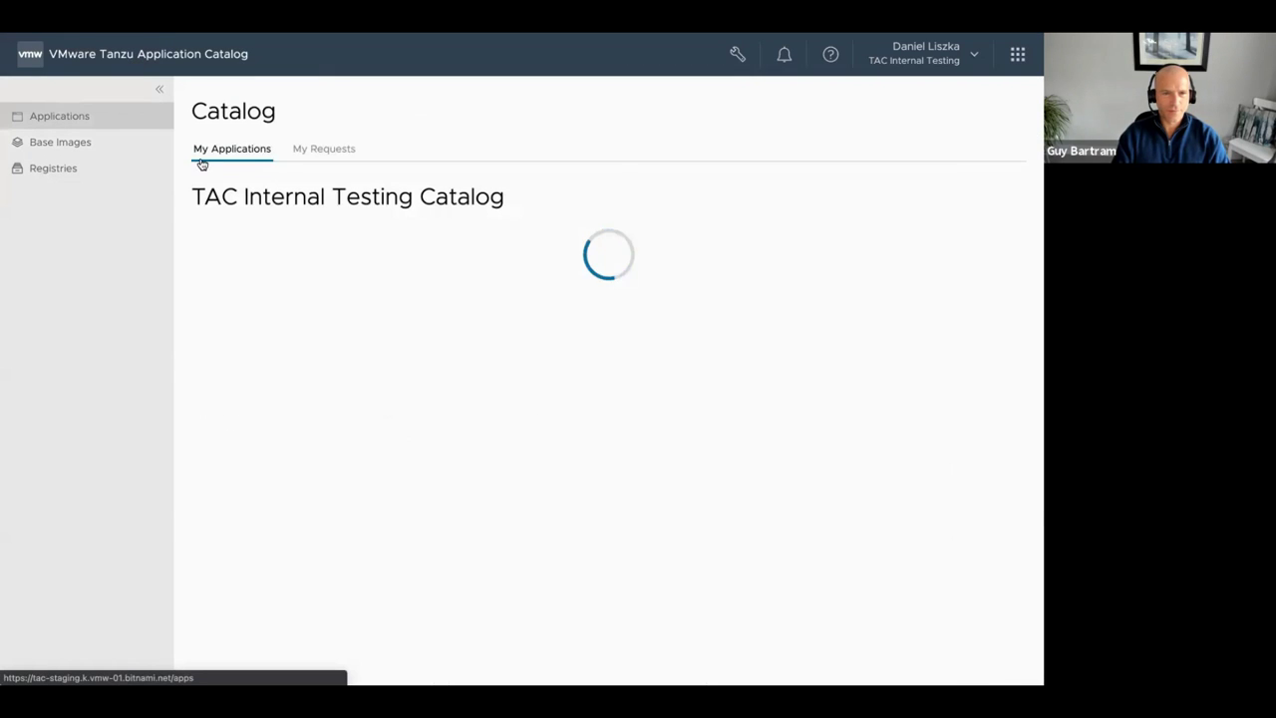
{"action": "left_click", "coordinate": [322, 152]}
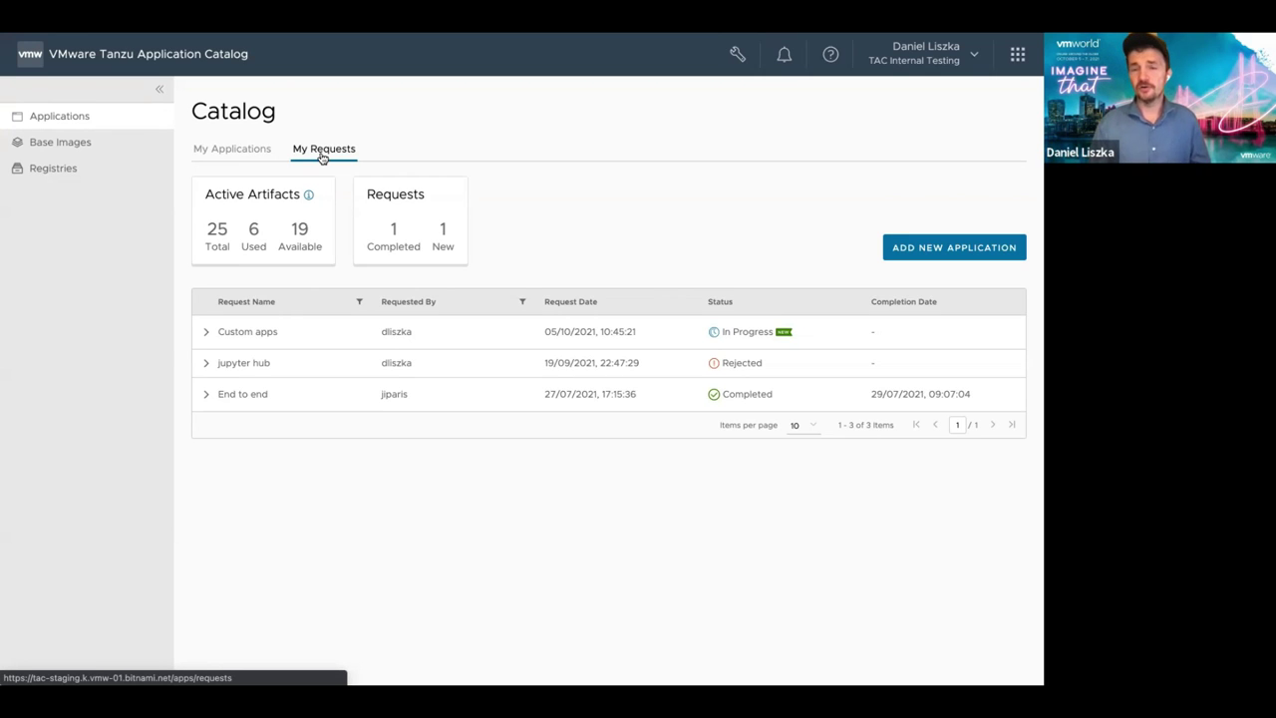
{"action": "left_click", "coordinate": [952, 243]}
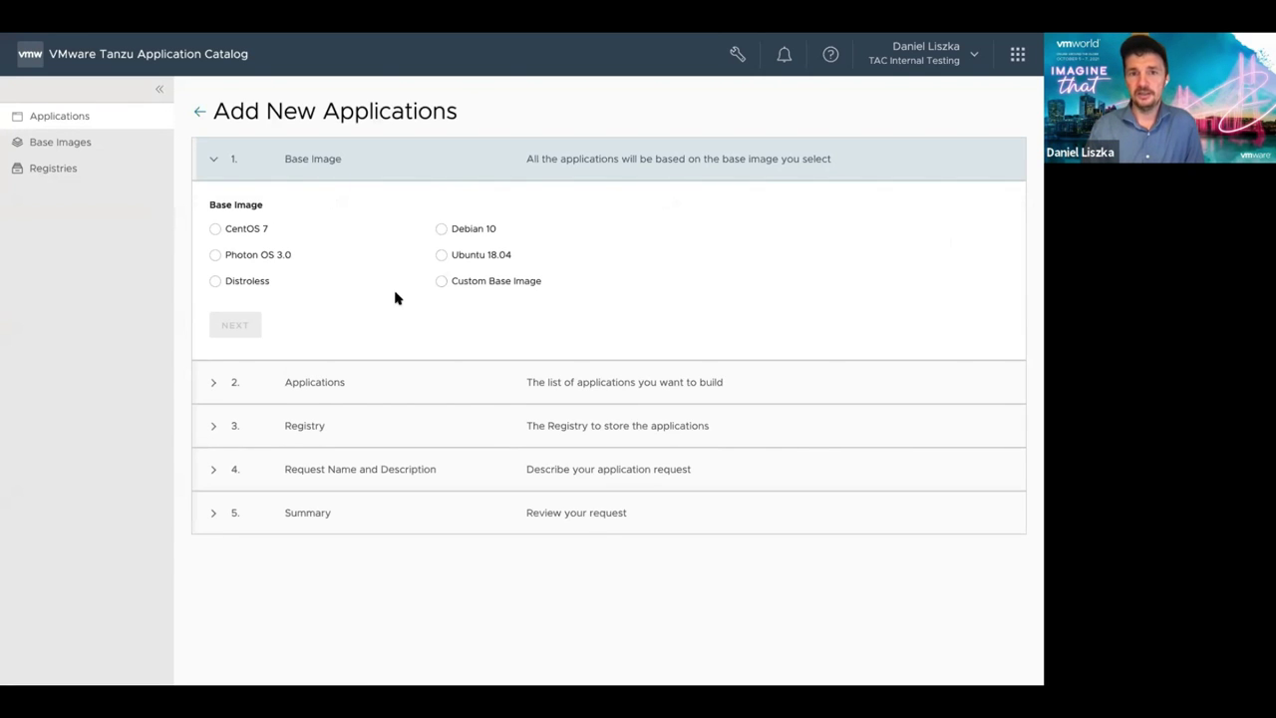
{"action": "left_click", "coordinate": [441, 280]}
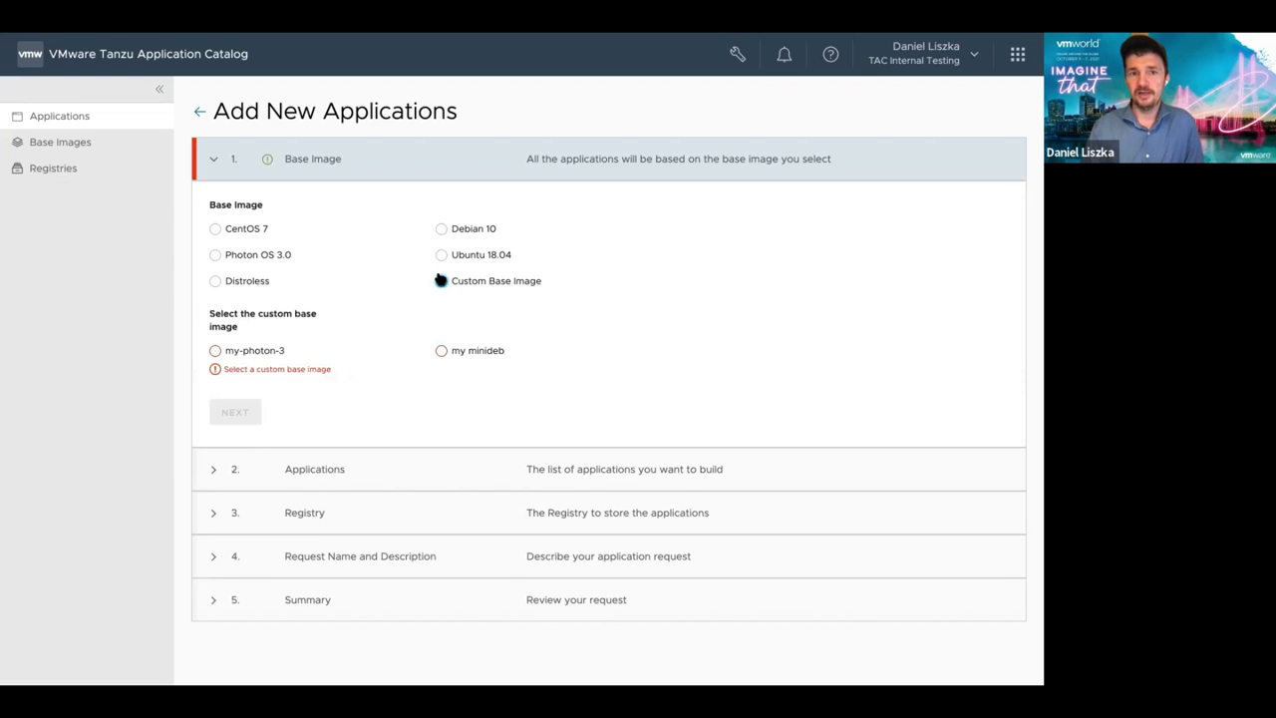
{"action": "left_click", "coordinate": [214, 351]}
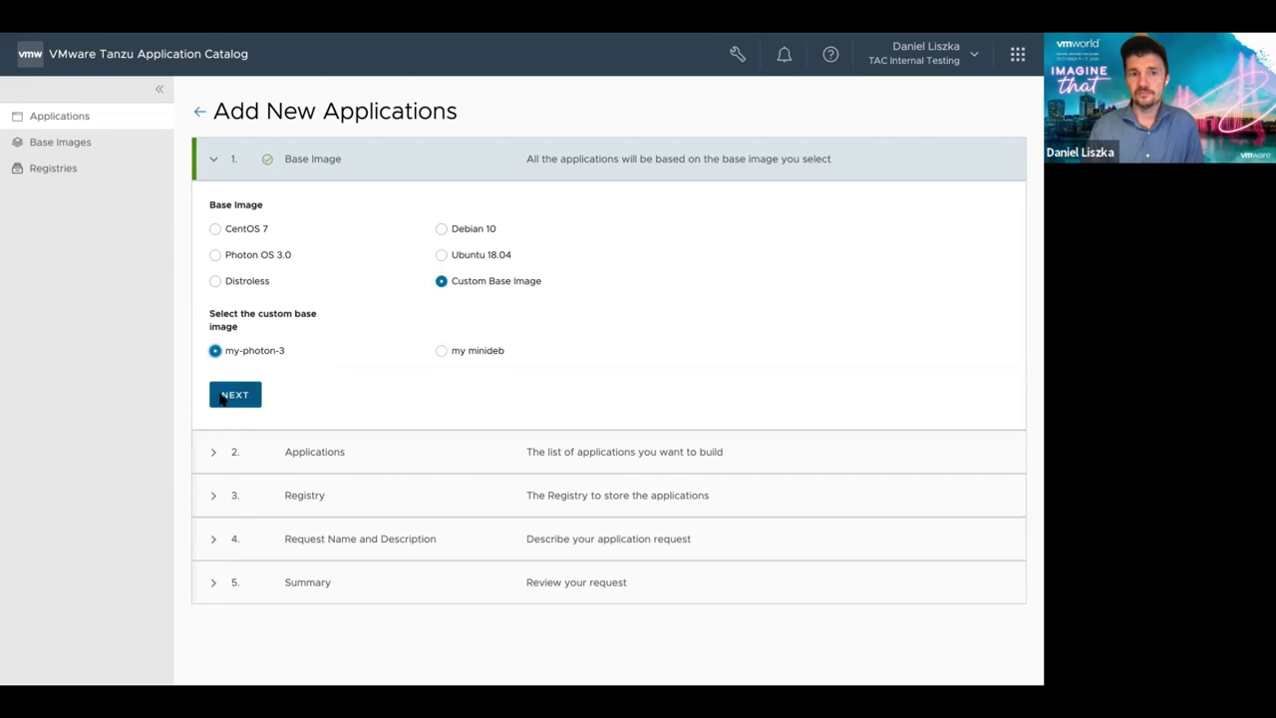
{"action": "left_click", "coordinate": [224, 397]}
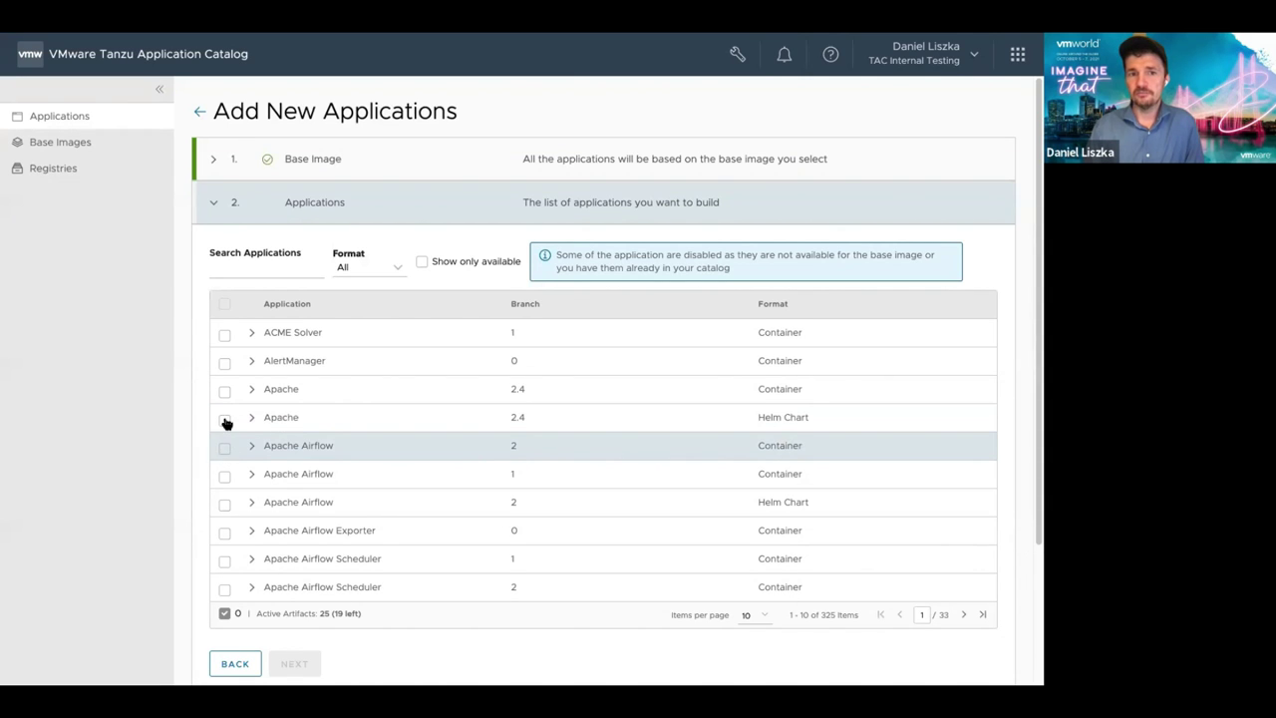
Step: Select the Apache 2.4 container and the Apache 2.4 Helm chart as the applications to build
{"action": "left_click", "coordinate": [225, 392]}
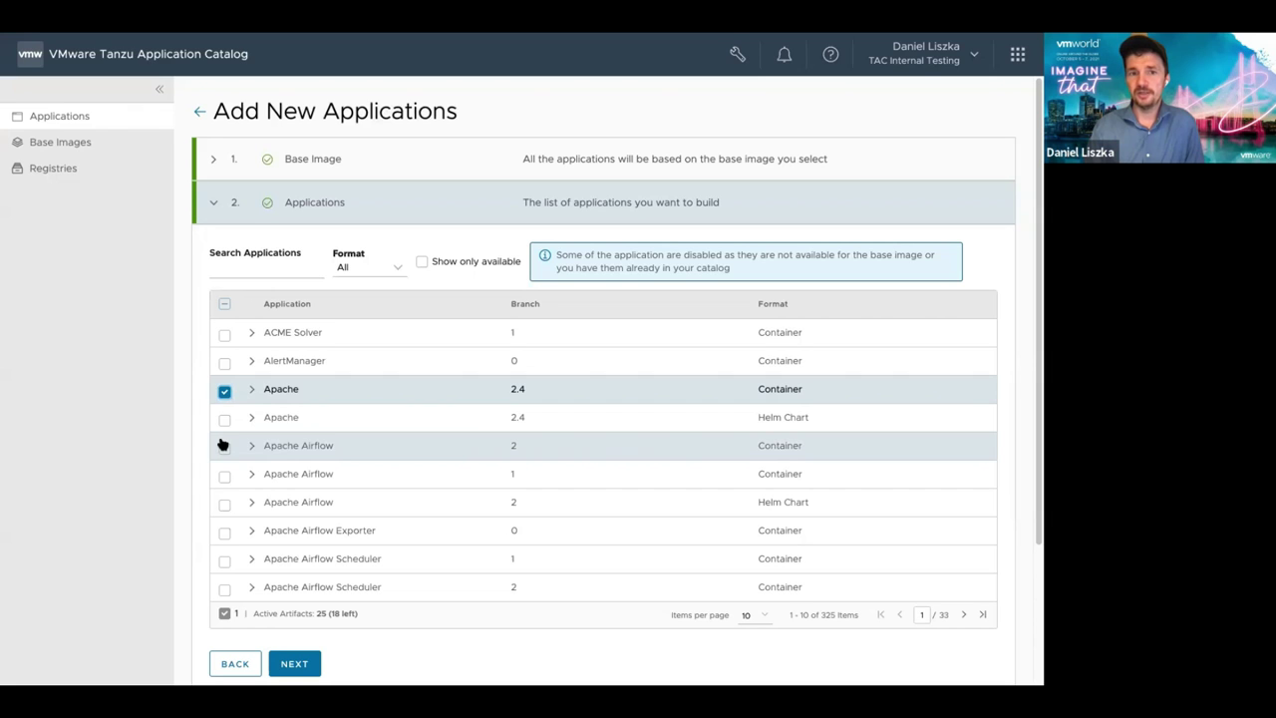
{"action": "left_click", "coordinate": [224, 420]}
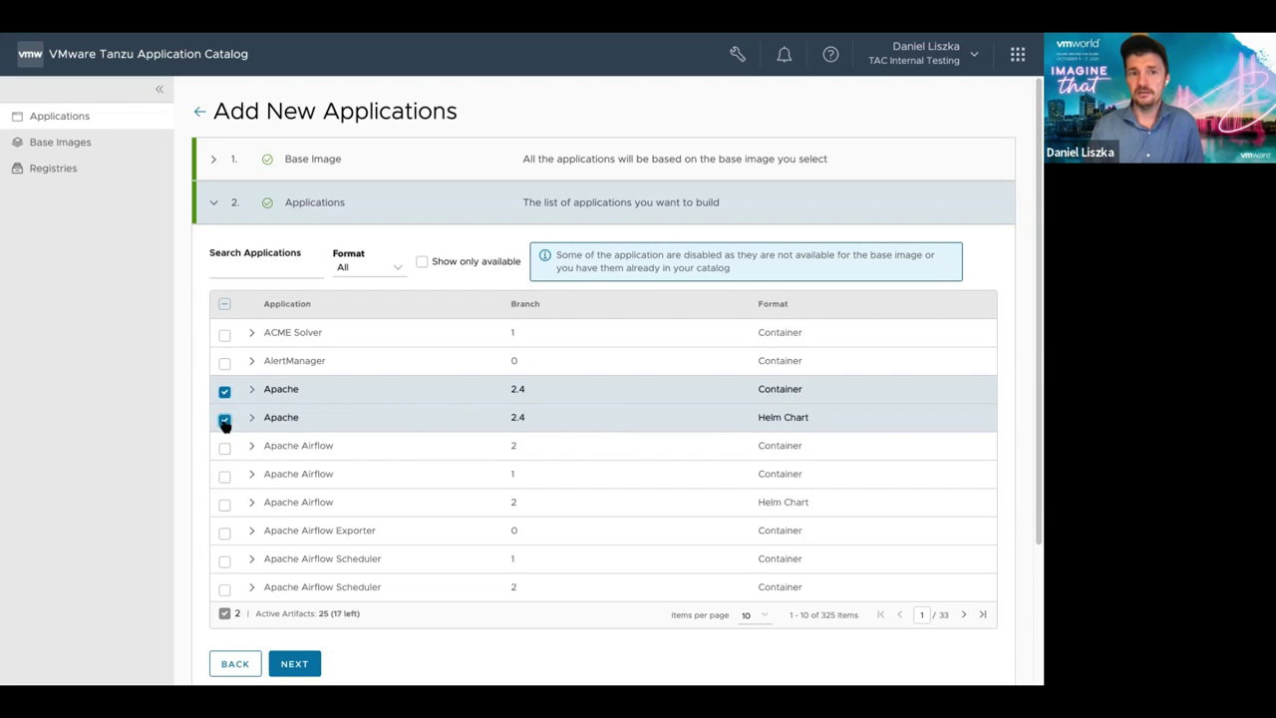
{"action": "left_click", "coordinate": [273, 663]}
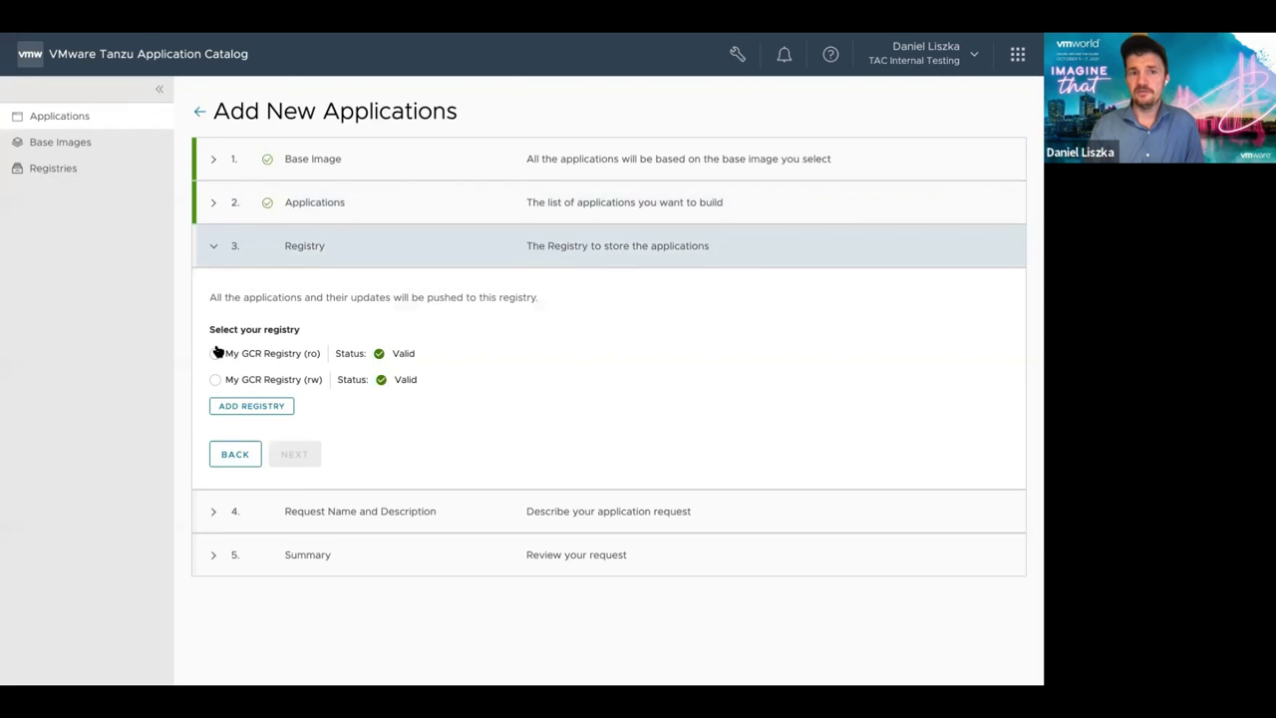
Step: Set the request's registry to My GCR Registry (ro) and its name to ertert, and leave at the summary without submitting
{"action": "left_click", "coordinate": [216, 353]}
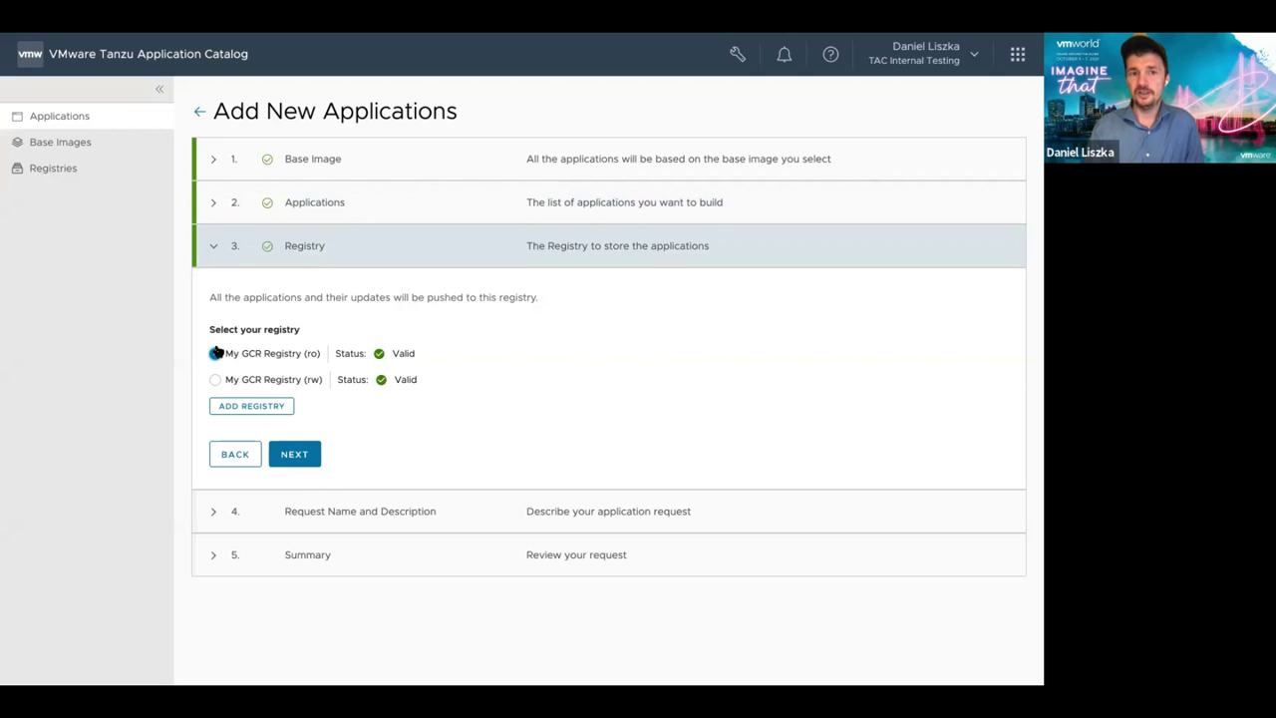
{"action": "left_click", "coordinate": [294, 454]}
{"action": "left_click", "coordinate": [242, 351]}
{"action": "type", "text": "ertert"}
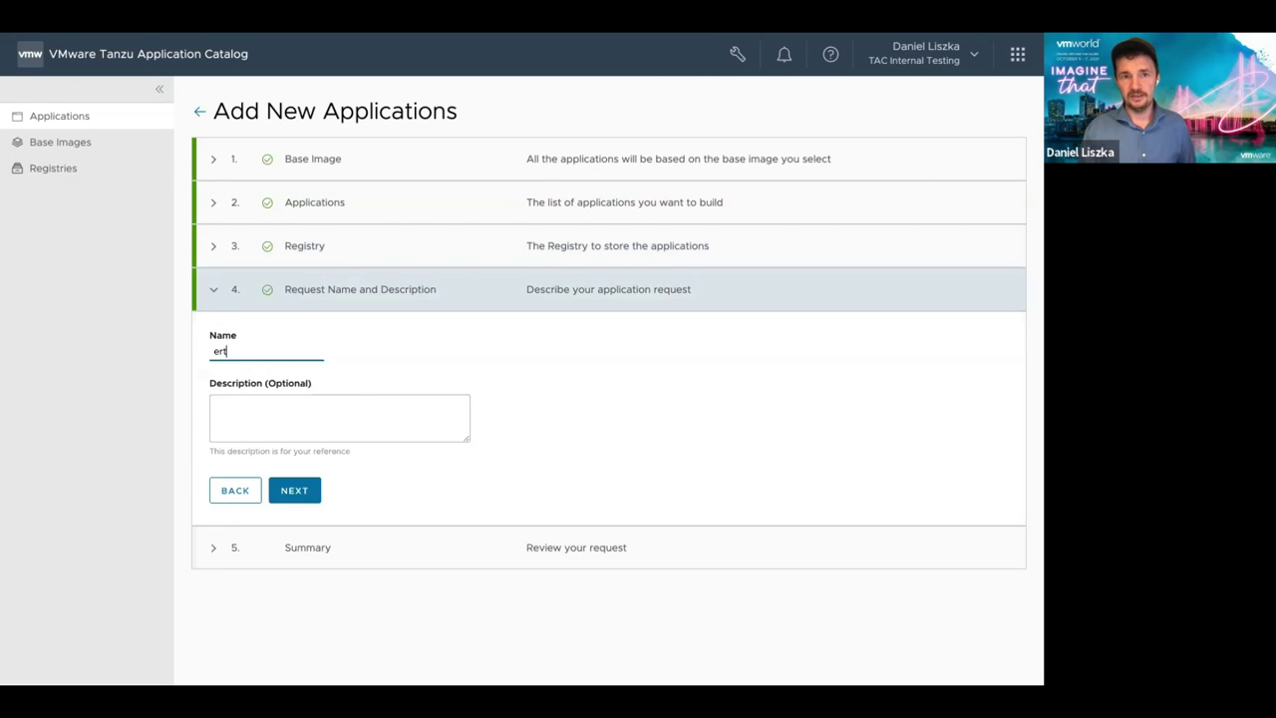
{"action": "left_click", "coordinate": [291, 490]}
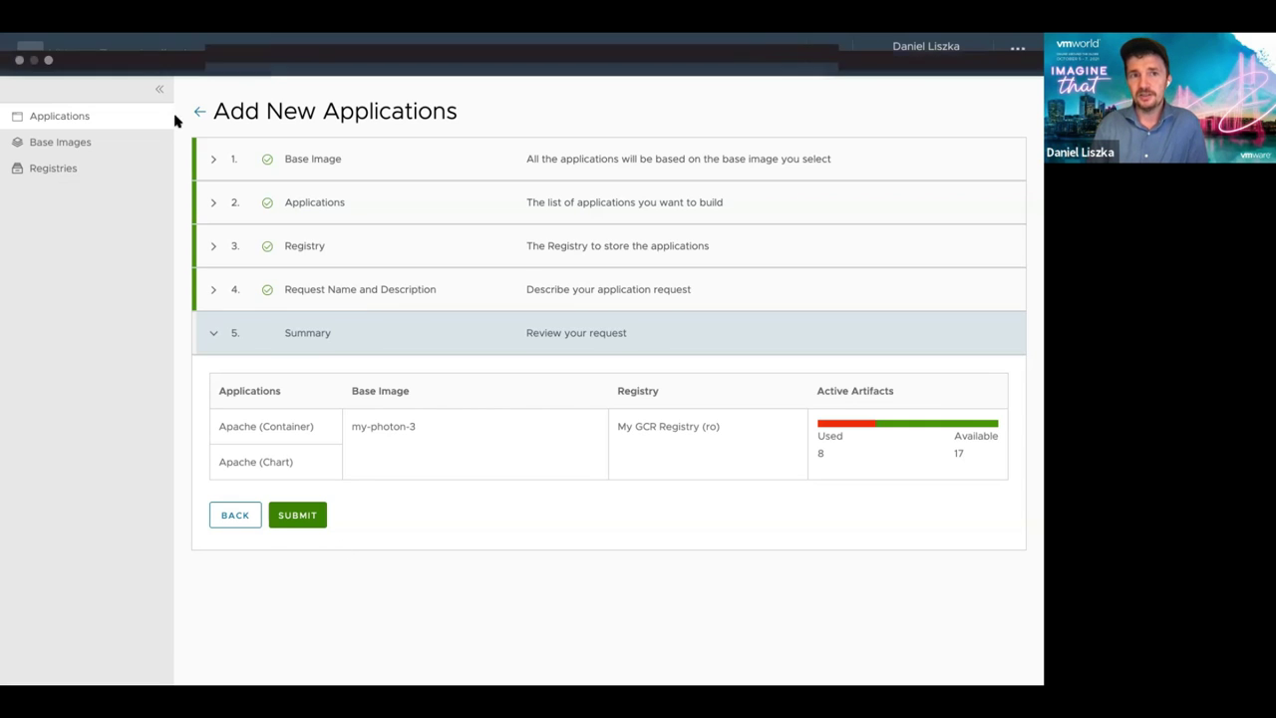
{"action": "left_click", "coordinate": [200, 112]}
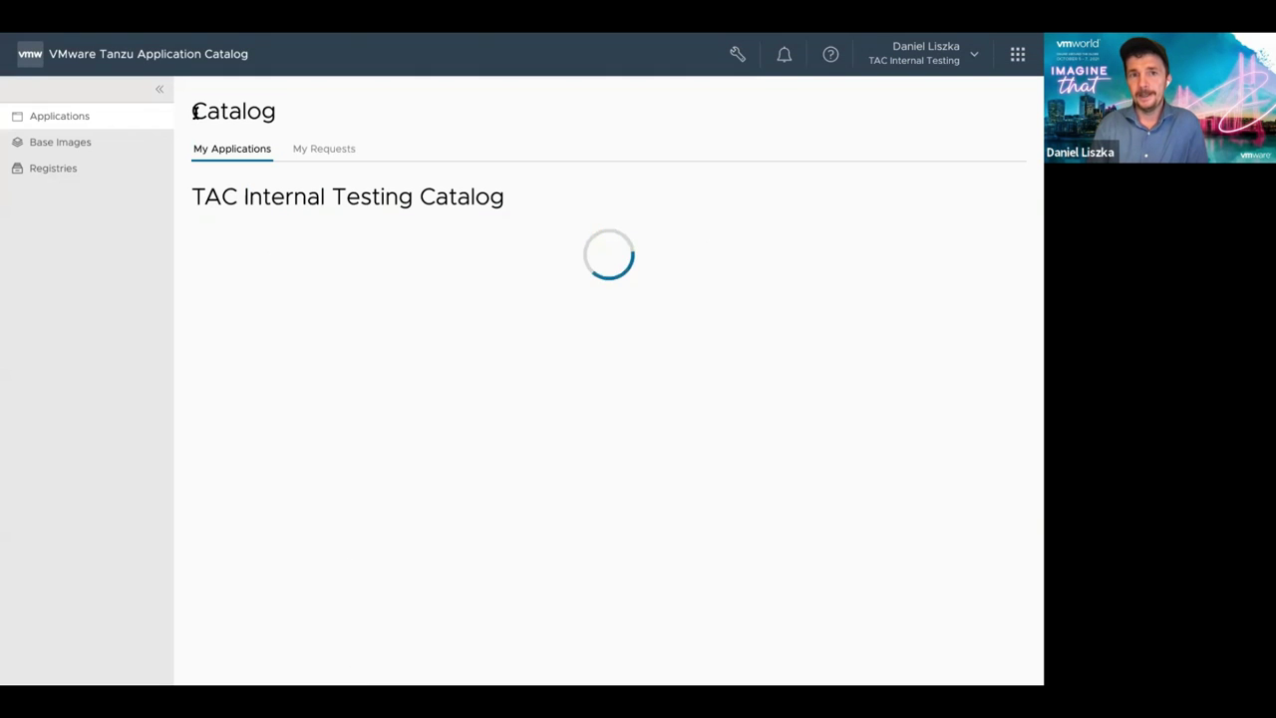
Step: Examine the details and request logs of the End to end and Custom apps requests under My Requests
{"action": "left_click", "coordinate": [324, 157]}
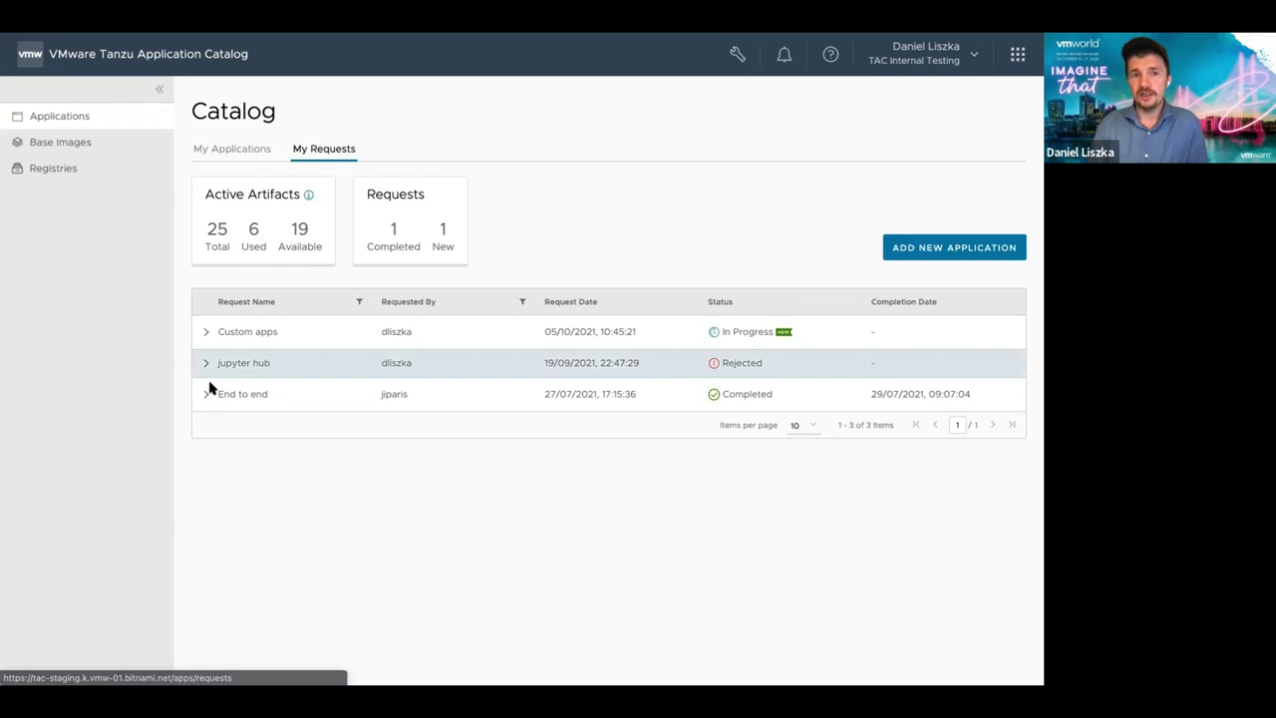
{"action": "left_click", "coordinate": [205, 395]}
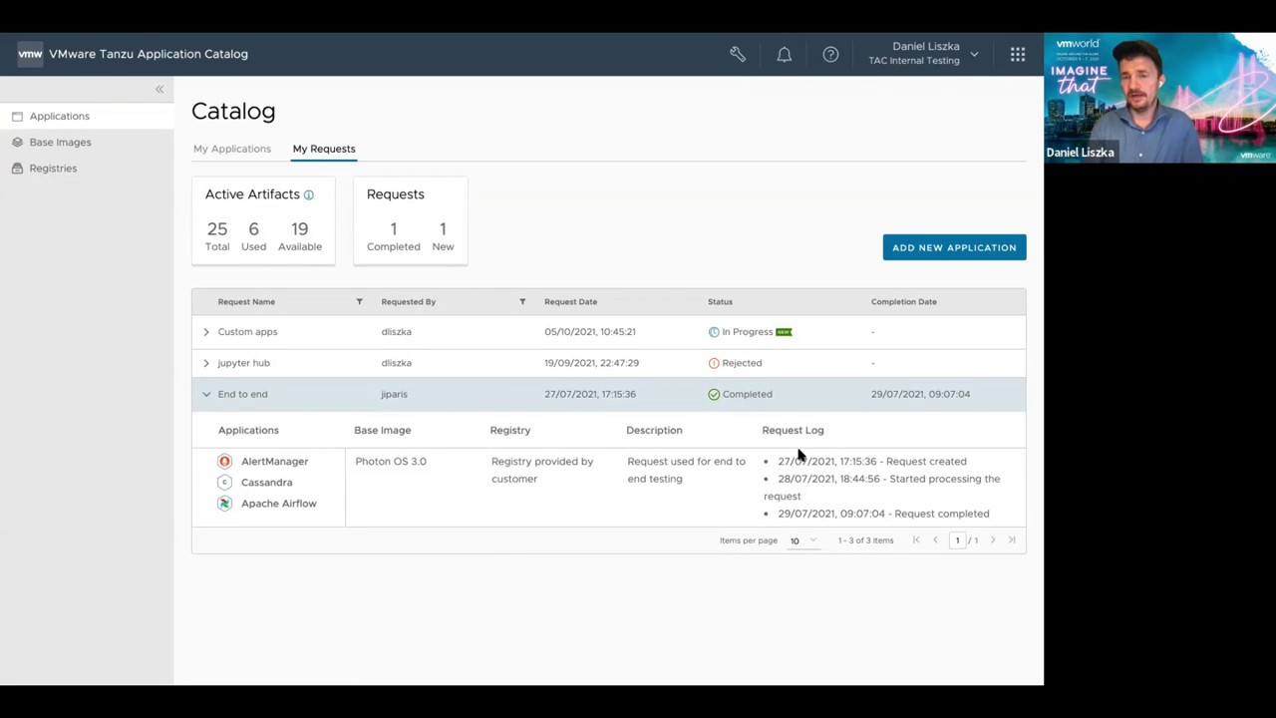
{"action": "left_click_drag", "start_coordinate": [777, 457], "coordinate": [1004, 495]}
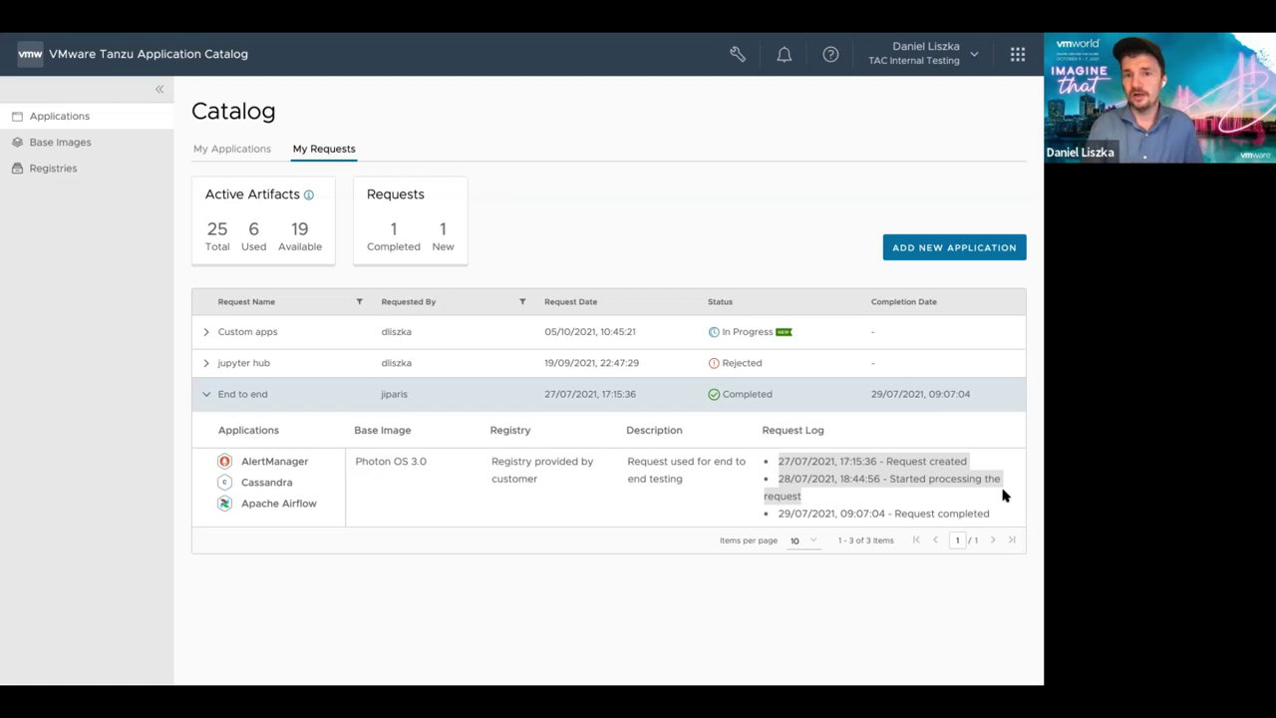
{"action": "left_click", "coordinate": [206, 331]}
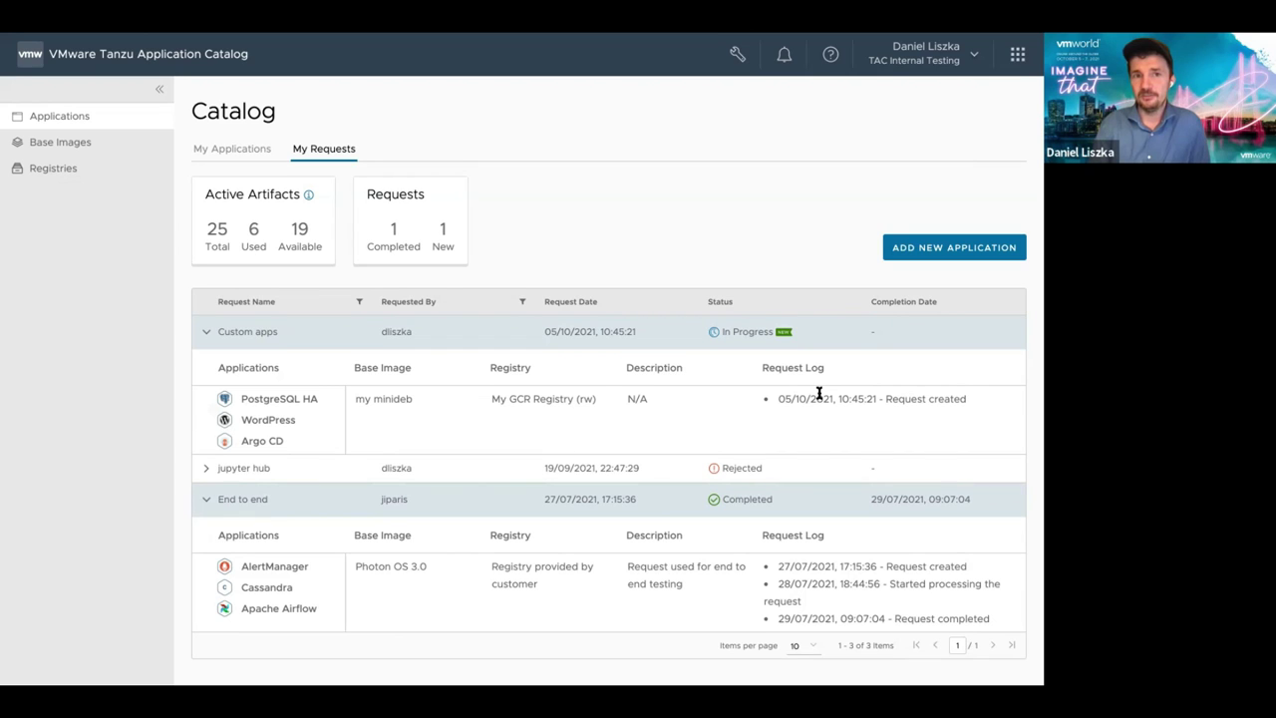
Step: Filter My Applications to the Standalone flavor and open the details of the Apache Airflow container image
{"action": "left_click", "coordinate": [200, 148]}
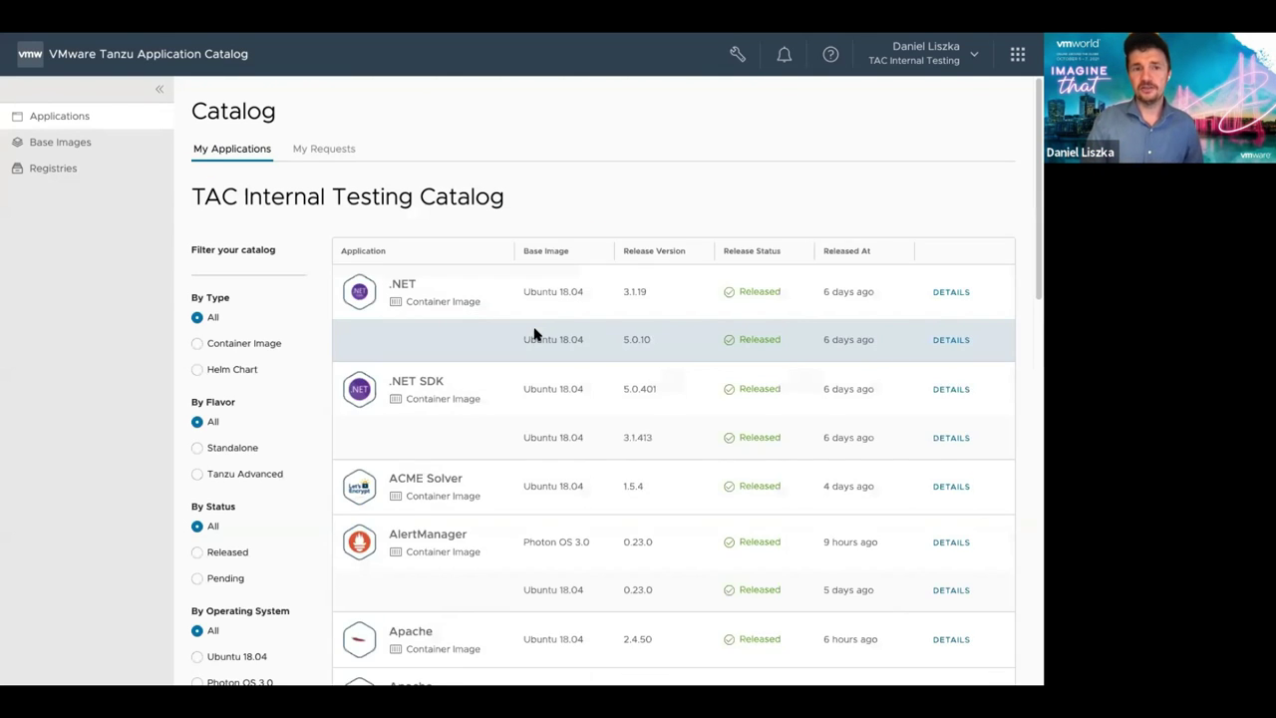
{"action": "left_click", "coordinate": [197, 449]}
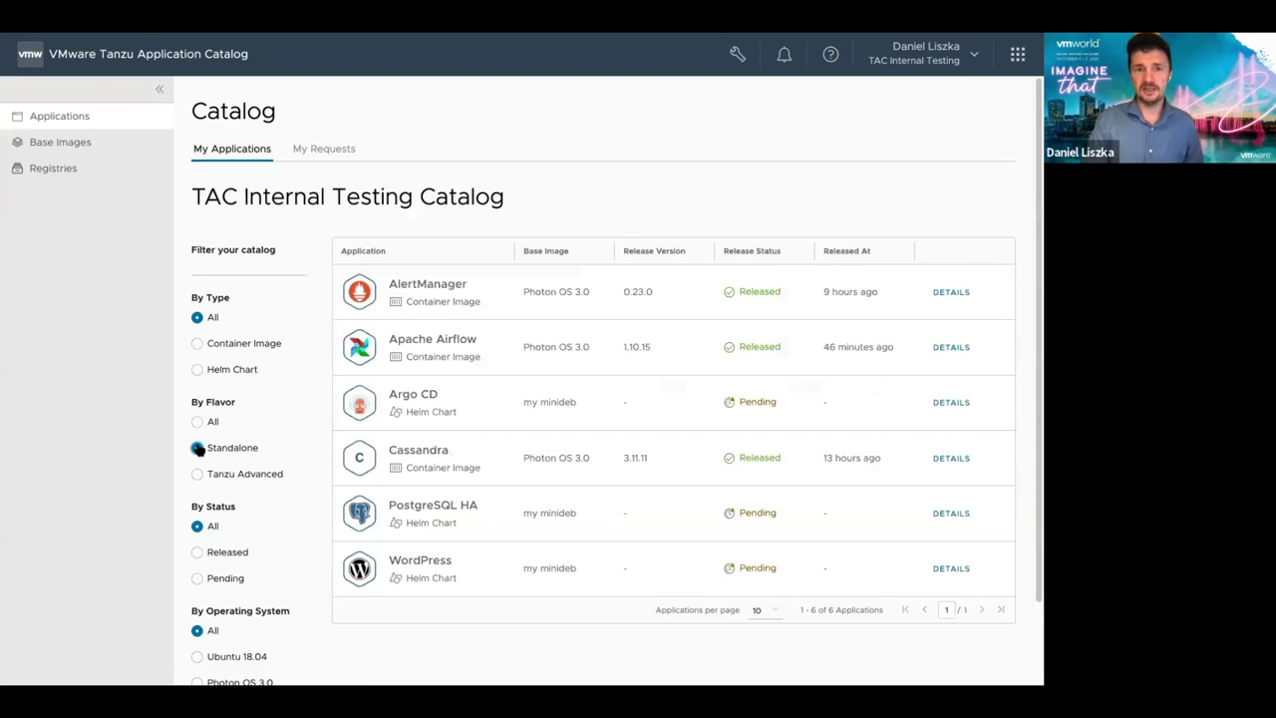
{"action": "left_click", "coordinate": [944, 356]}
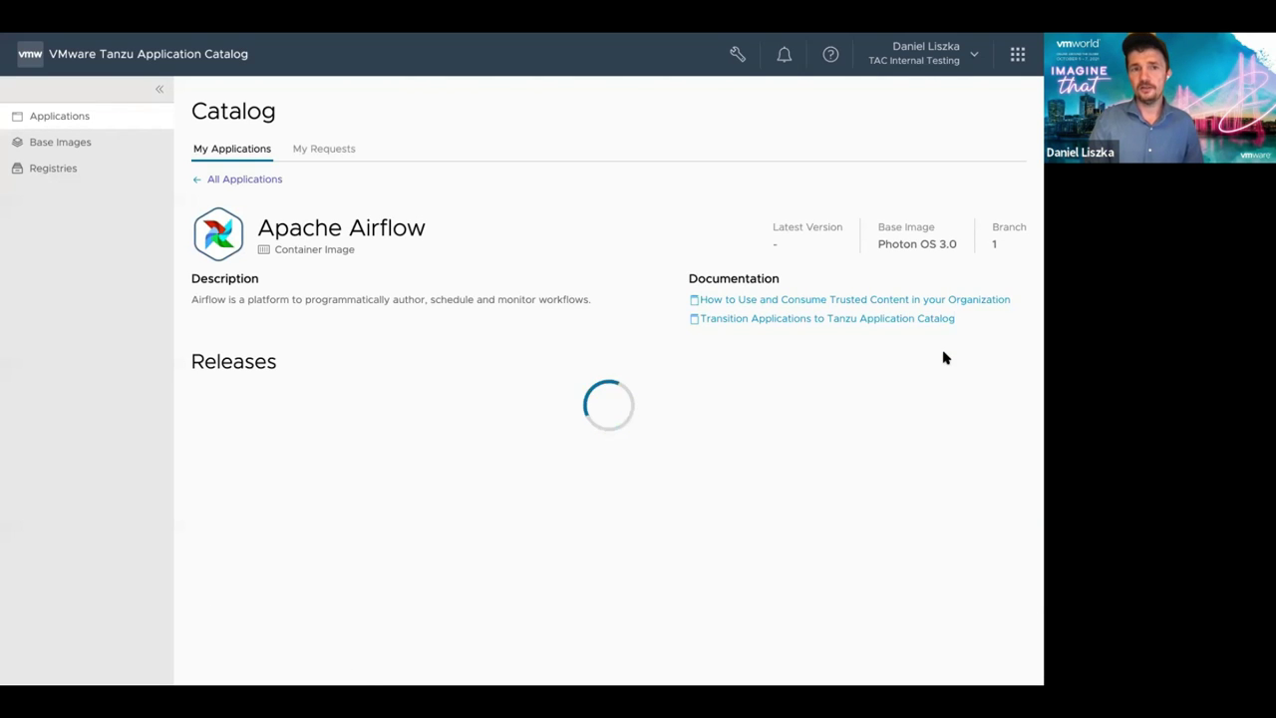
Step: Examine the Apache Airflow release, highlighting the registry address in the docker login command and reviewing its container tags, validation reports and build time reports
{"action": "scroll", "coordinate": [891, 609], "scroll_direction": "down", "scroll_amount": 2}
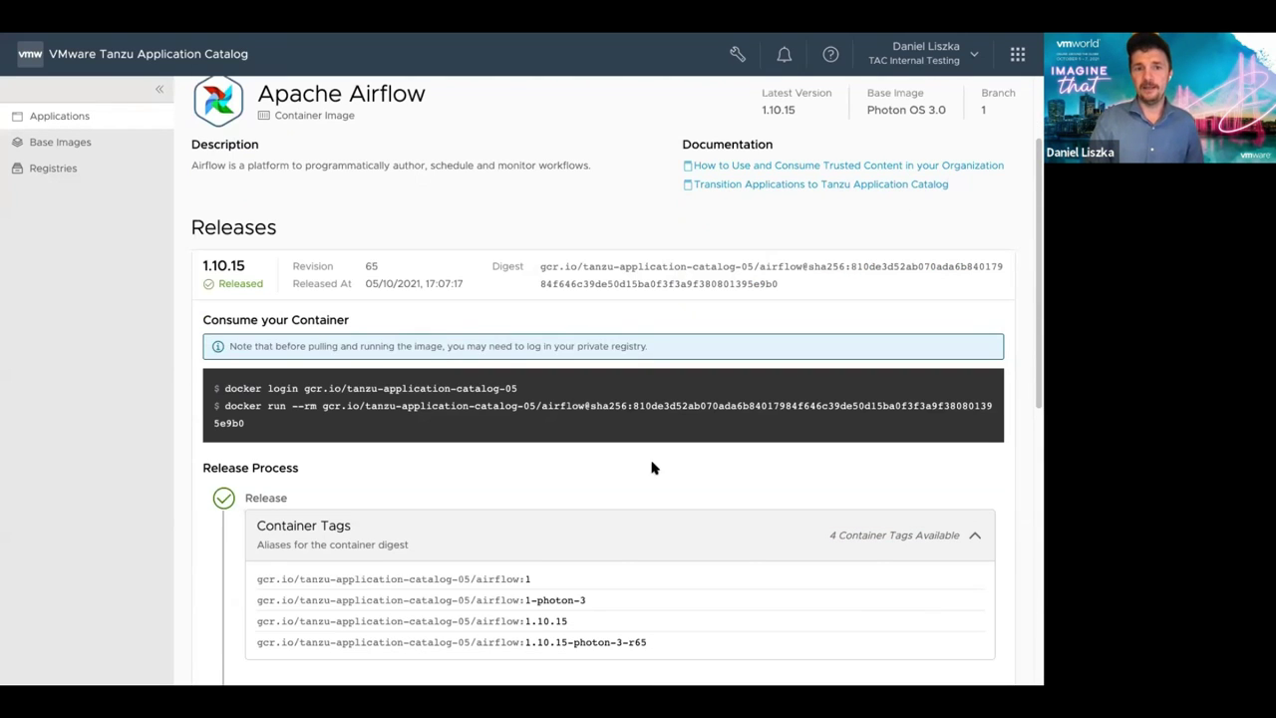
{"action": "left_click_drag", "start_coordinate": [305, 388], "coordinate": [527, 393]}
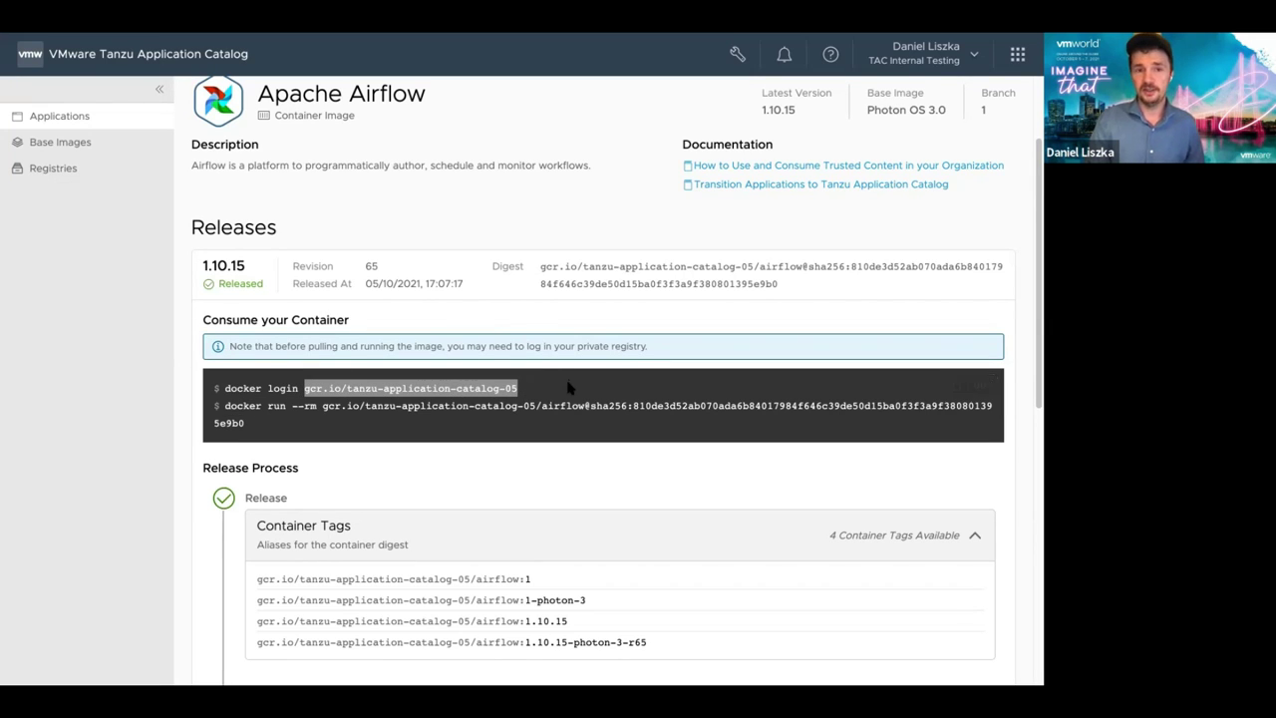
{"action": "scroll", "coordinate": [568, 387], "scroll_direction": "down", "scroll_amount": 2}
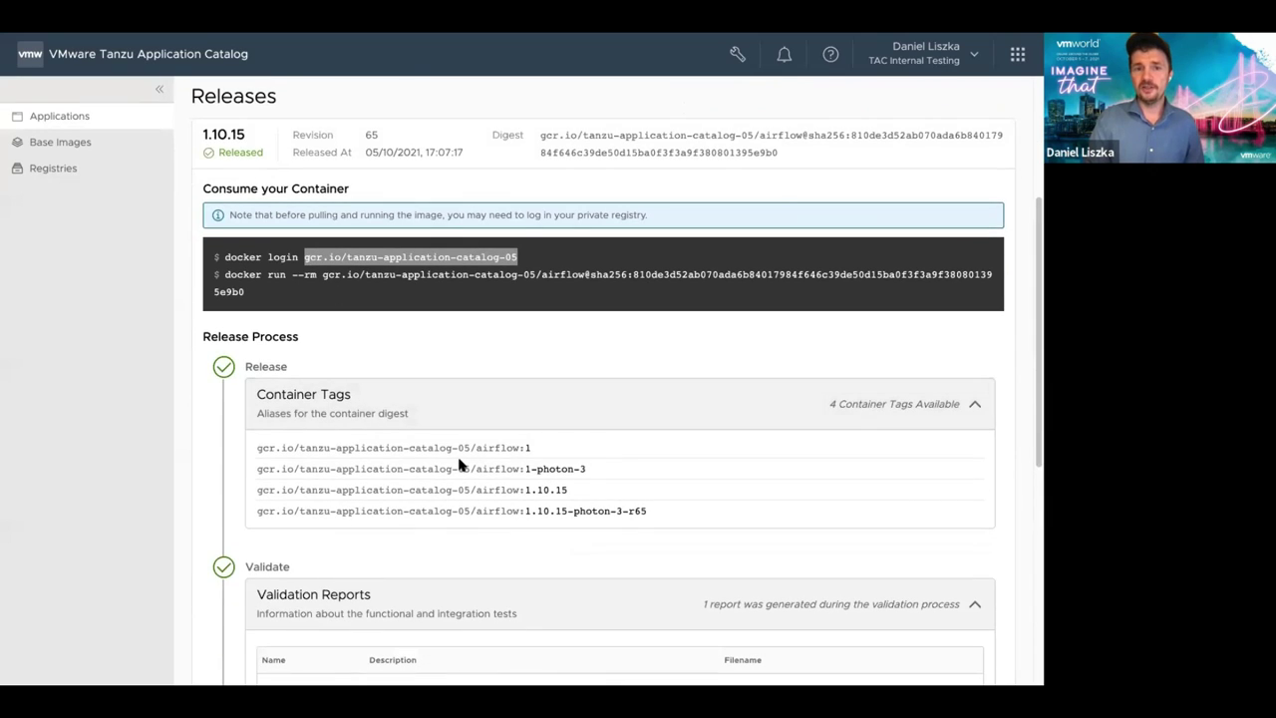
{"action": "scroll", "coordinate": [459, 464], "scroll_direction": "down", "scroll_amount": 1}
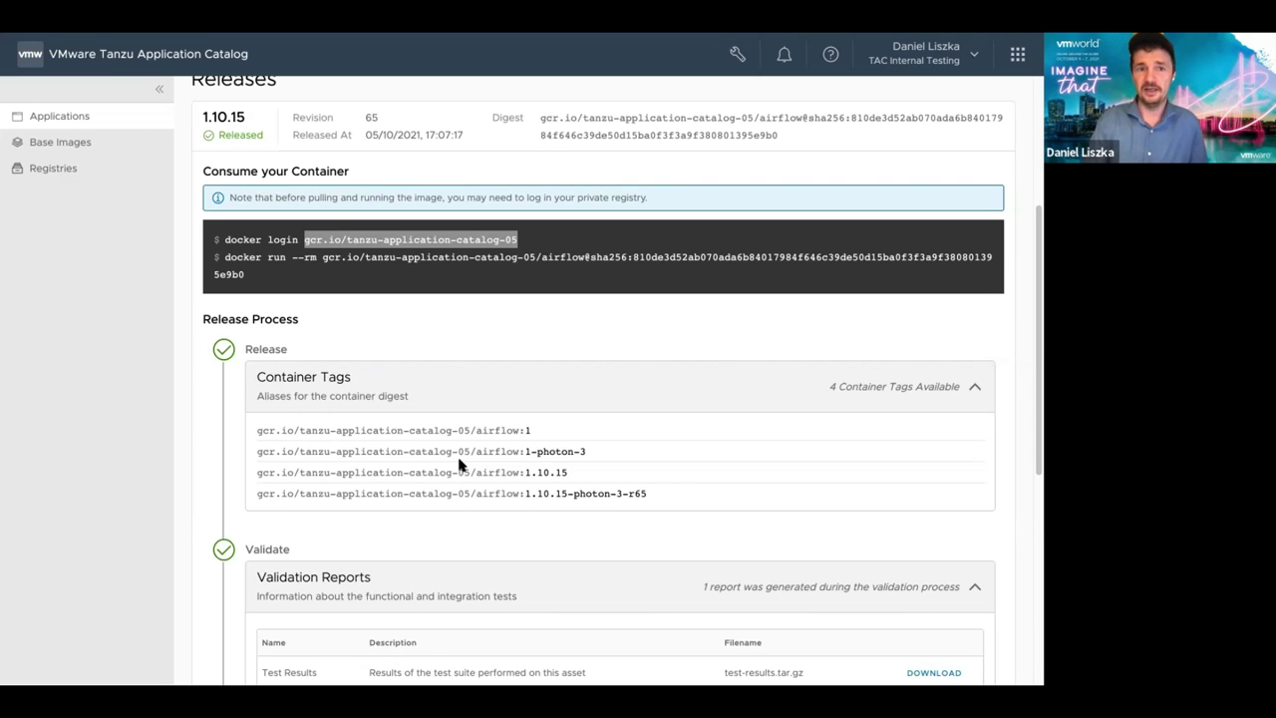
{"action": "scroll", "coordinate": [458, 463], "scroll_direction": "down", "scroll_amount": 1}
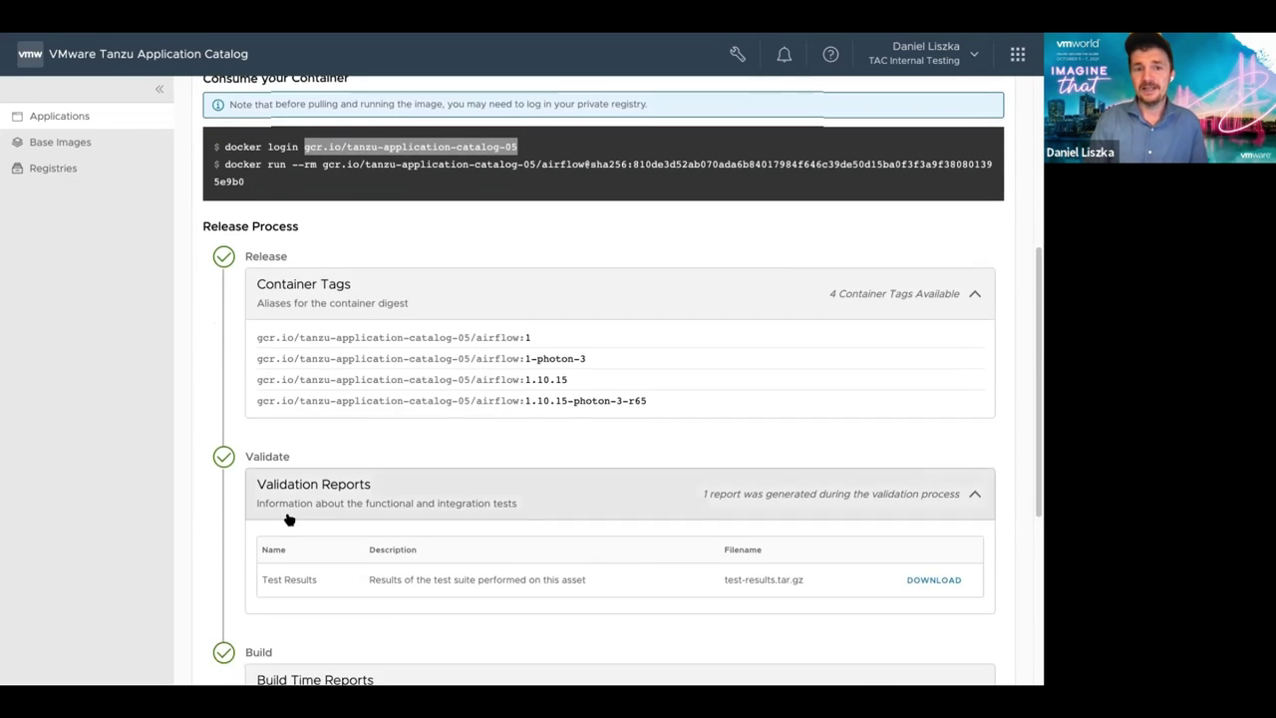
{"action": "scroll", "coordinate": [286, 510], "scroll_direction": "down", "scroll_amount": 1}
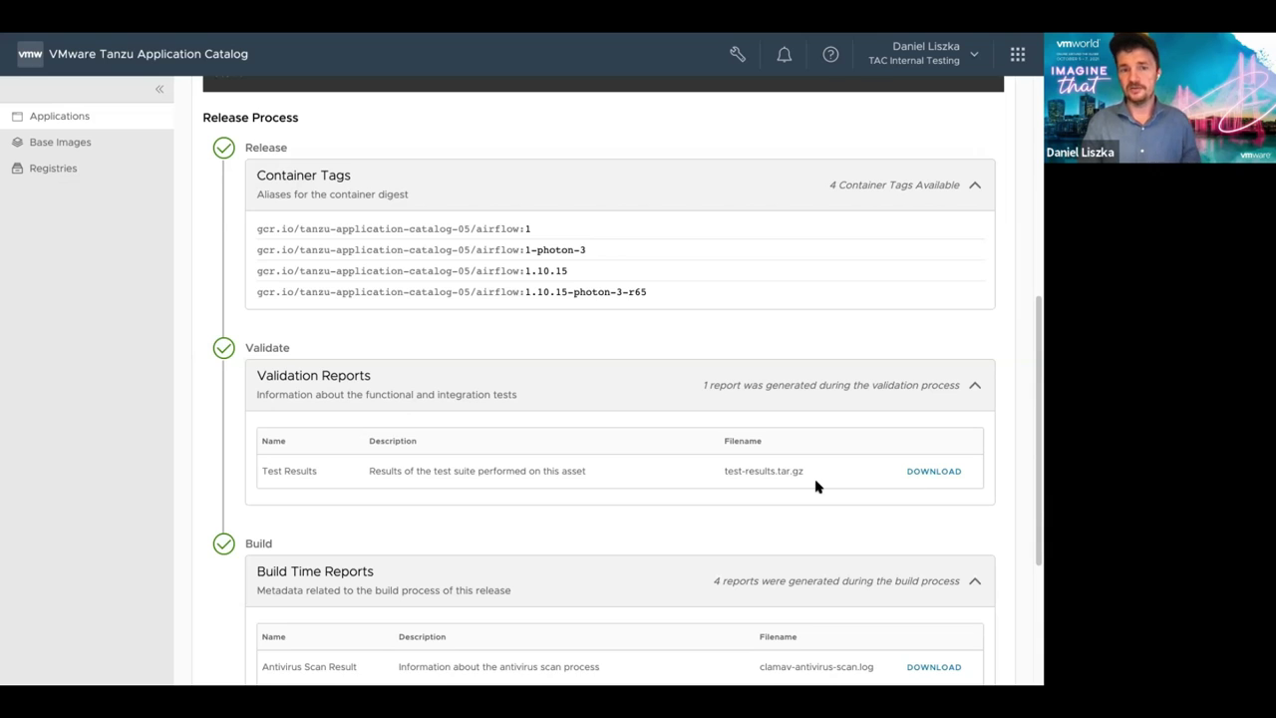
{"action": "scroll", "coordinate": [814, 485], "scroll_direction": "down", "scroll_amount": 3}
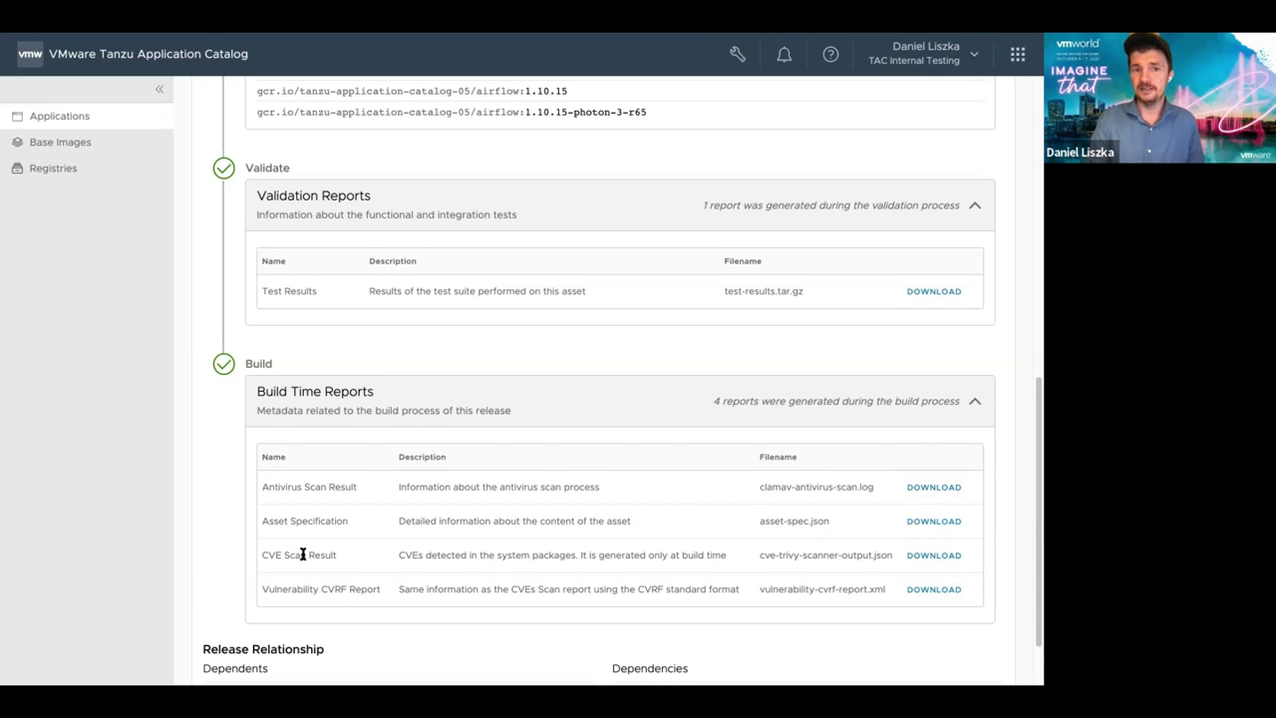
{"action": "scroll", "coordinate": [302, 558], "scroll_direction": "down", "scroll_amount": 2}
{"action": "scroll", "coordinate": [302, 558], "scroll_direction": "up", "scroll_amount": 8}
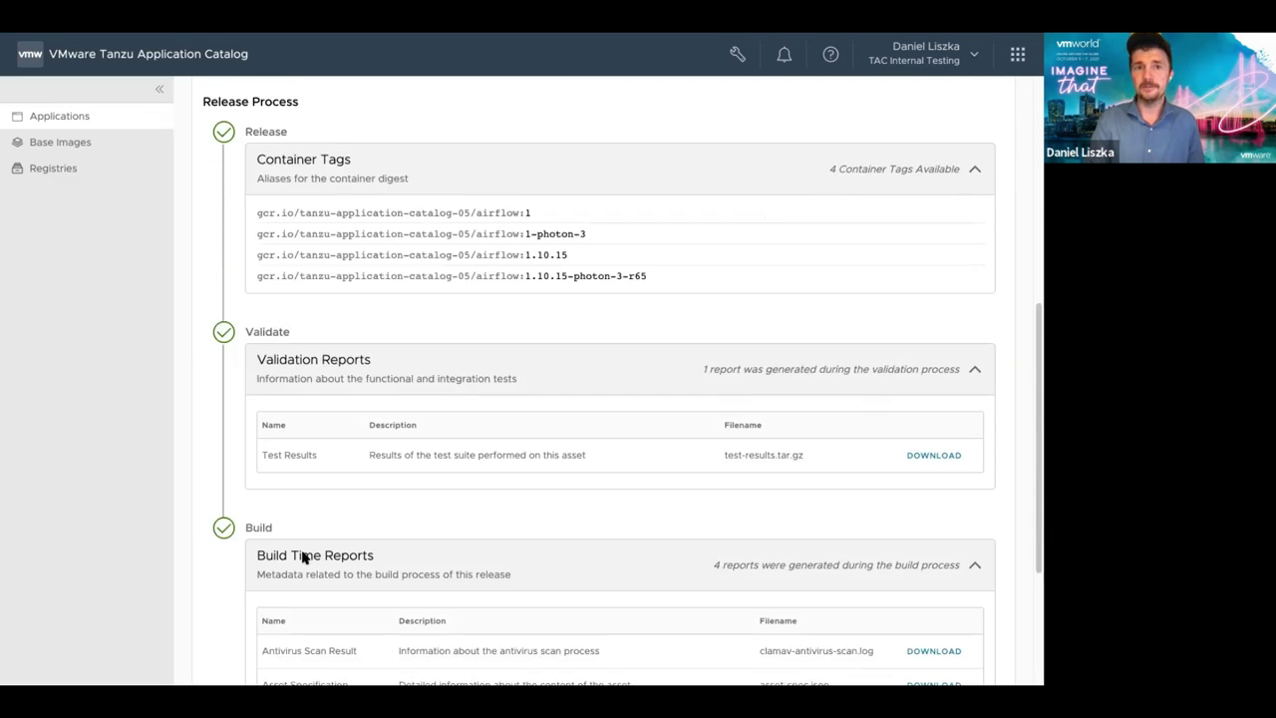
Step: Read the Tanzu Application Catalog CLI guide, covering login, context configuration and the retrieval of assets
{"action": "mouse_move", "coordinate": [304, 558]}
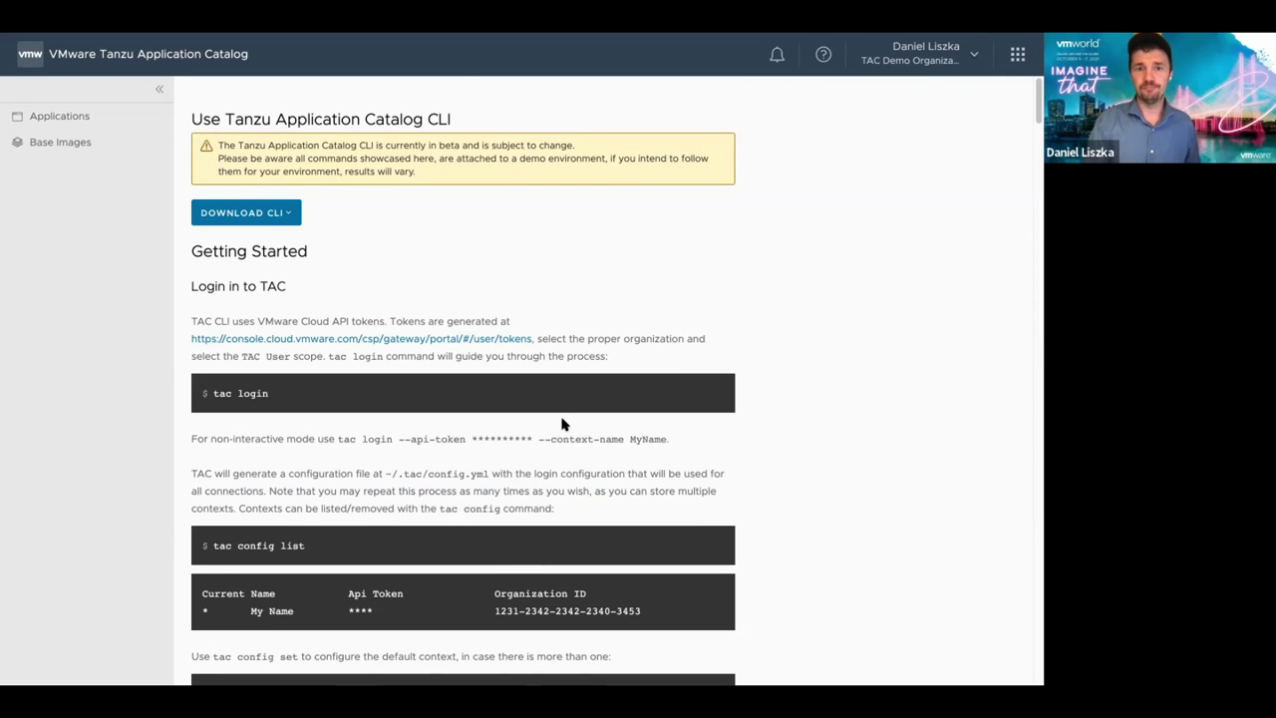
{"action": "scroll", "coordinate": [561, 424], "scroll_direction": "down", "scroll_amount": 3}
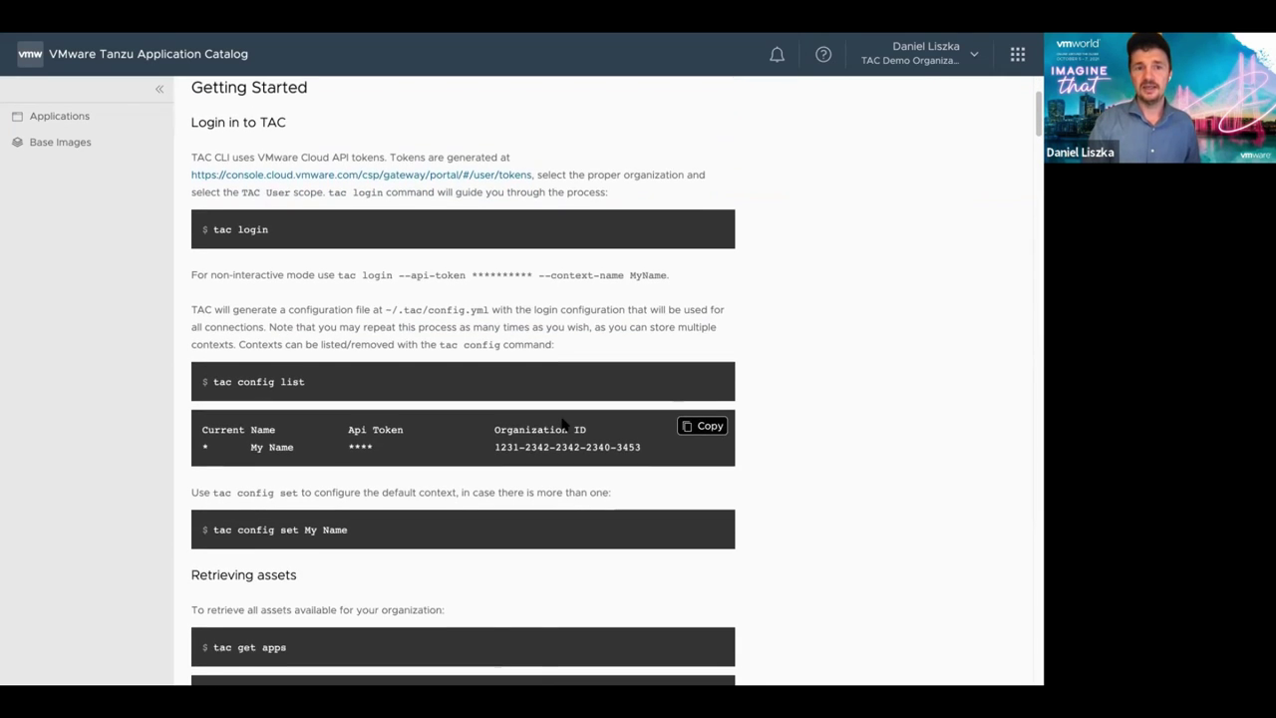
{"action": "scroll", "coordinate": [561, 424], "scroll_direction": "down", "scroll_amount": 5}
{"action": "scroll", "coordinate": [562, 423], "scroll_direction": "down", "scroll_amount": 3}
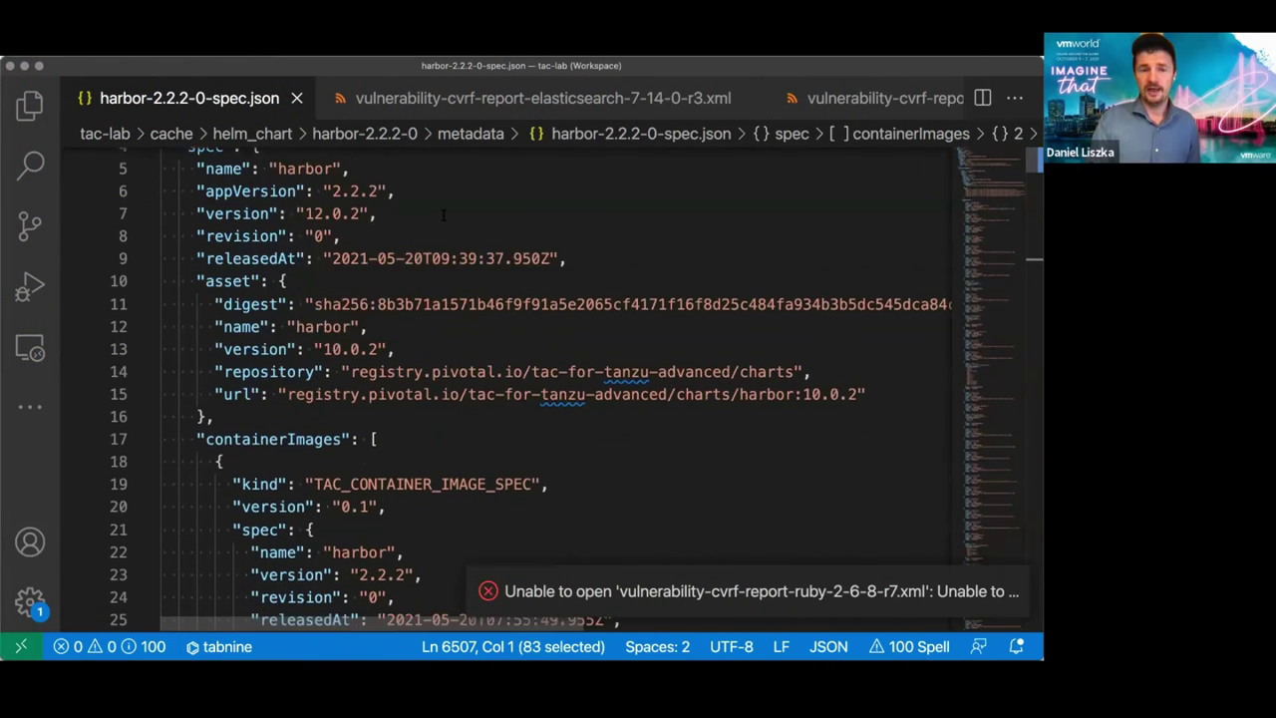
Step: In Visual Studio Code, examine harbor-2.2.2-0-spec.json from the chart and container image details down to the antivirus, test and vulnerability scan entries
{"action": "scroll", "coordinate": [443, 215], "scroll_direction": "down", "scroll_amount": 1}
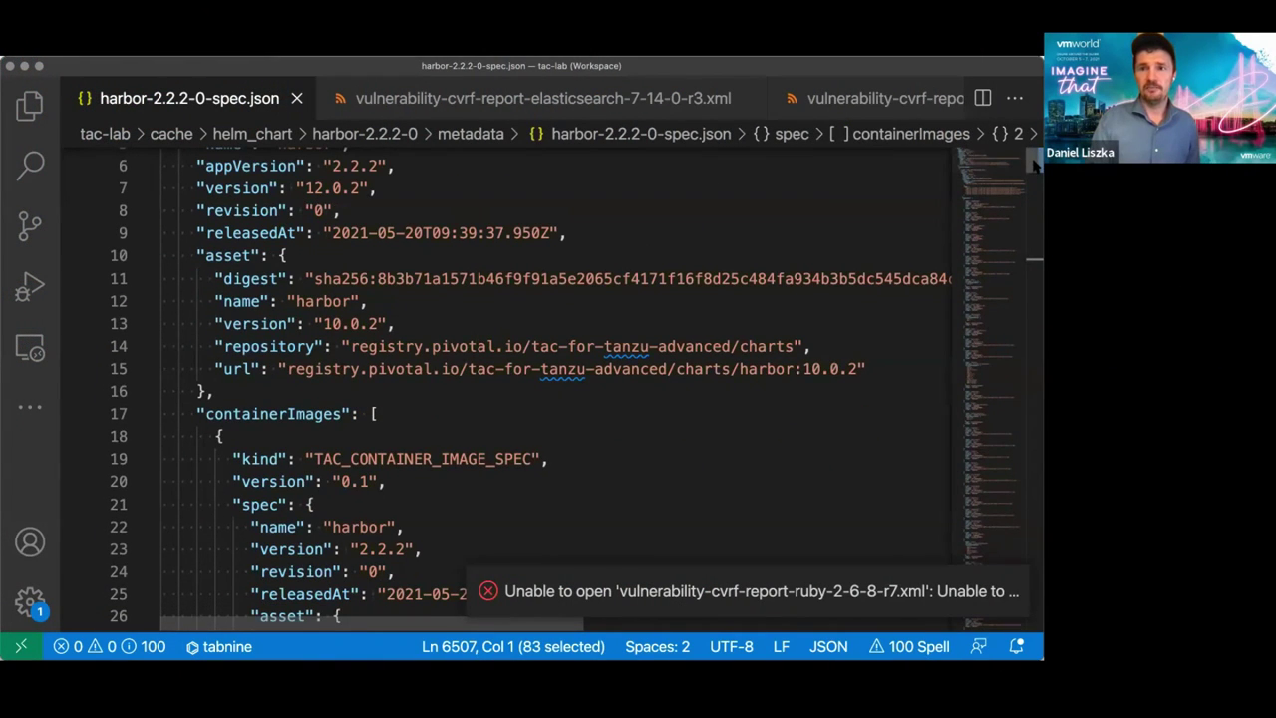
{"action": "scroll", "coordinate": [1036, 179], "scroll_direction": "down", "scroll_amount": 15}
{"action": "left_click_drag", "start_coordinate": [1033, 188], "coordinate": [1036, 206]}
{"action": "left_click_drag", "start_coordinate": [1035, 285], "coordinate": [1028, 620]}
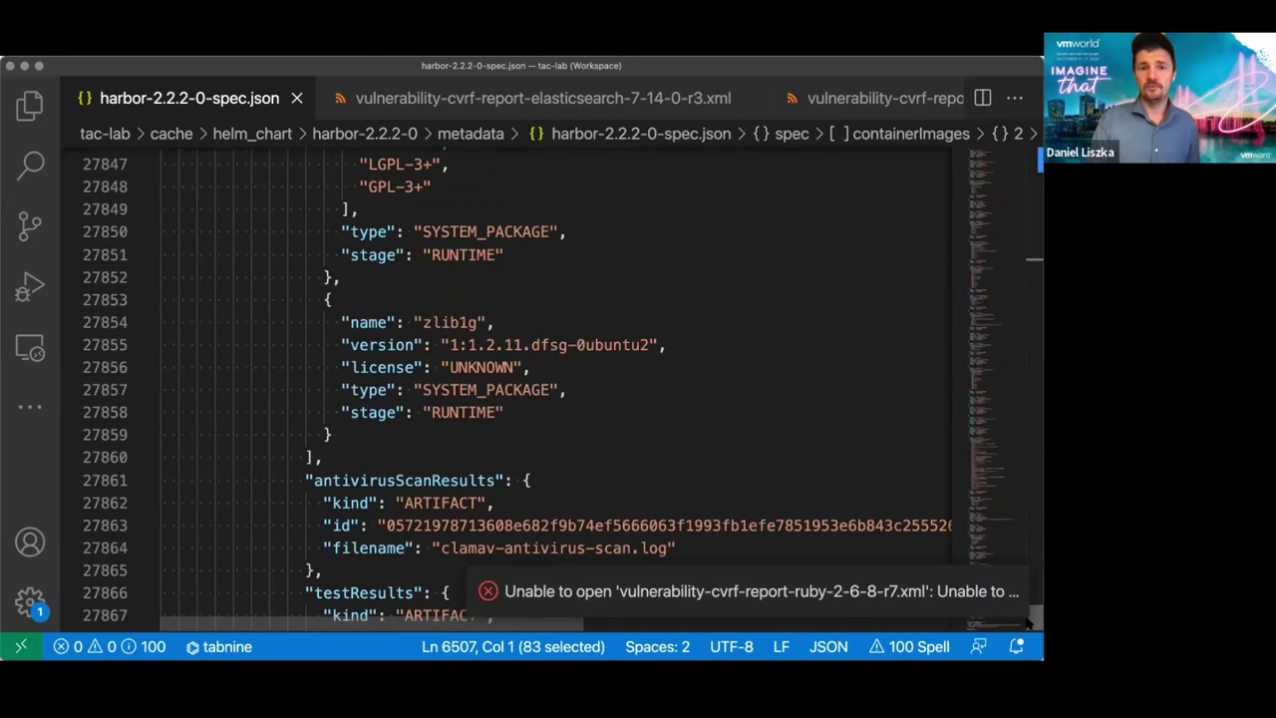
{"action": "scroll", "coordinate": [935, 537], "scroll_direction": "down", "scroll_amount": 5}
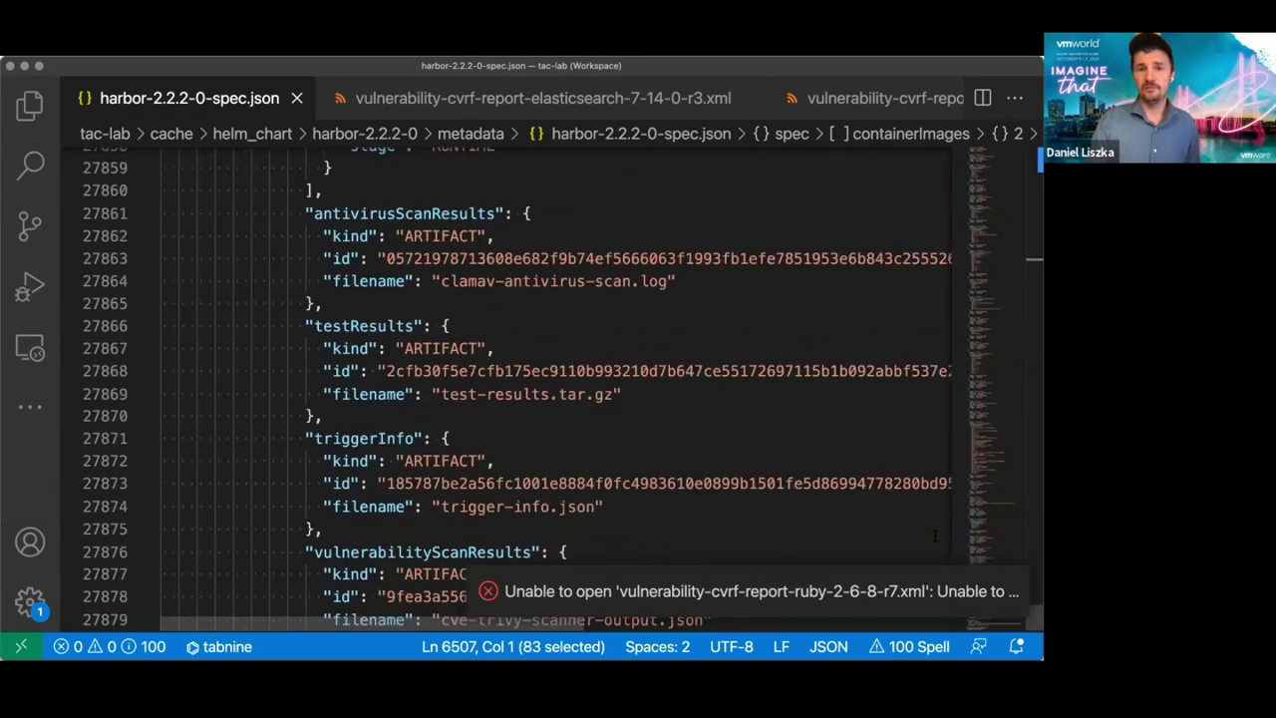